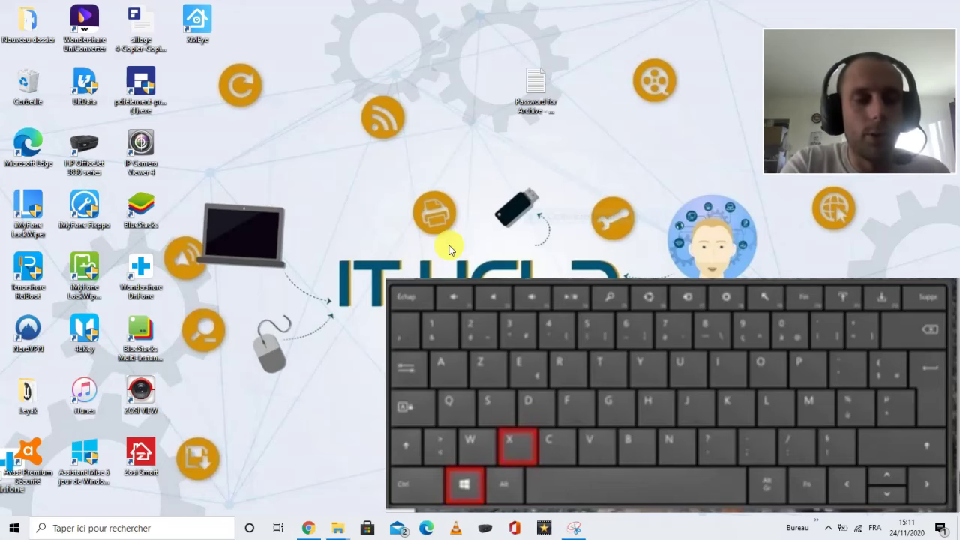
Step: Open the Windows Settings (Paramètres) and close the window again
{"action": "key", "text": "super+x"}
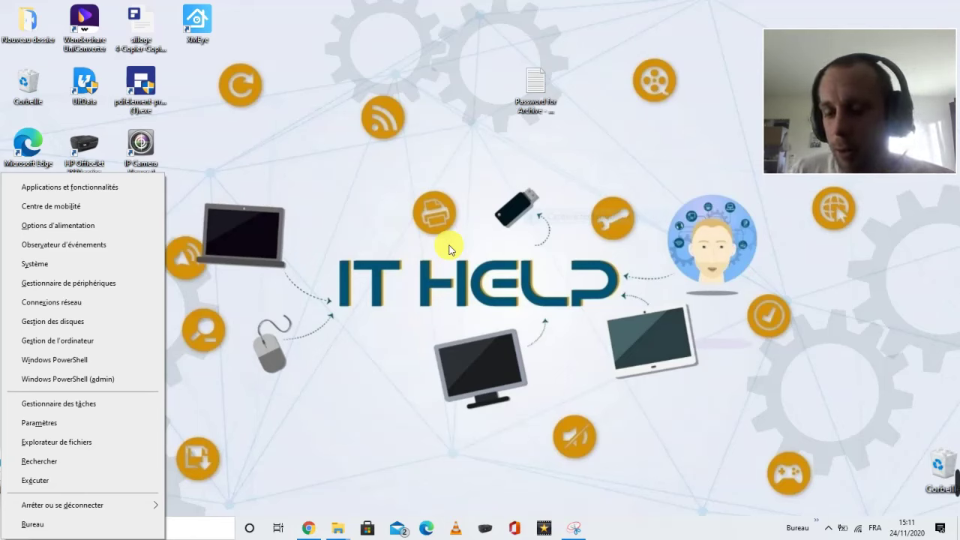
{"action": "key", "text": "Down"}
{"action": "key", "text": "Down"}
{"action": "key", "text": "Down"}
{"action": "key", "text": "Down"}
{"action": "key", "text": "Down"}
{"action": "key", "text": "Down"}
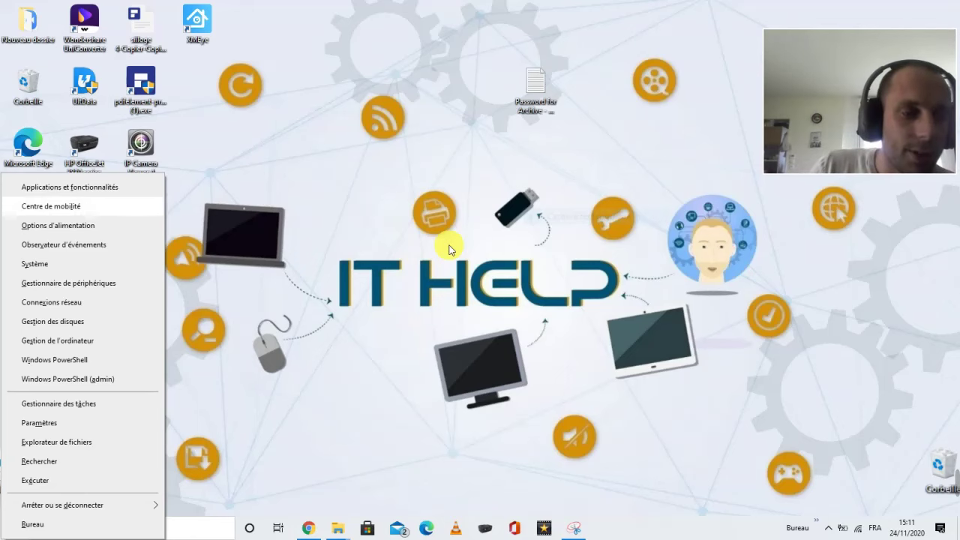
{"action": "key", "text": "Down"}
{"action": "key", "text": "Down"}
{"action": "key", "text": "Down"}
{"action": "key", "text": "Down"}
{"action": "key", "text": "Down"}
{"action": "key", "text": "Down"}
{"action": "key", "text": "Down"}
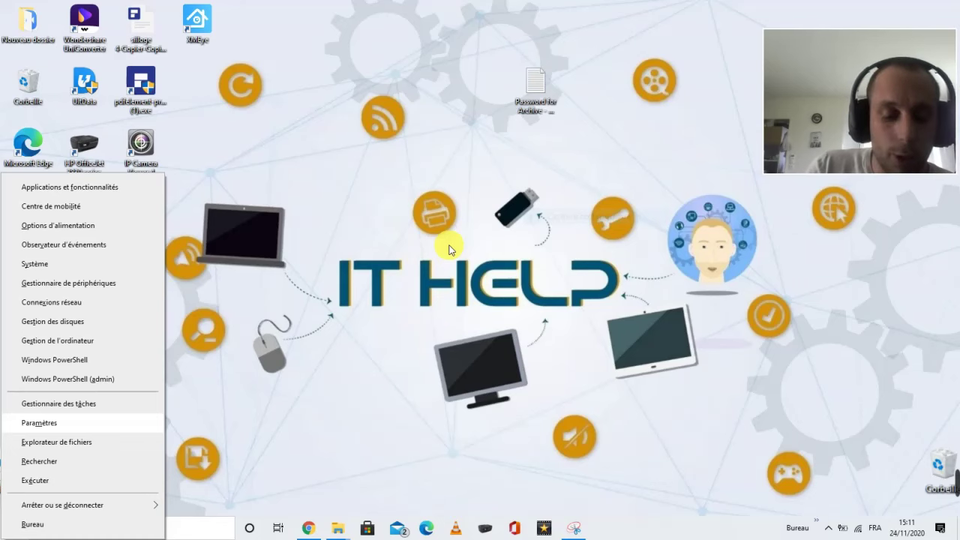
{"action": "key", "text": "Return"}
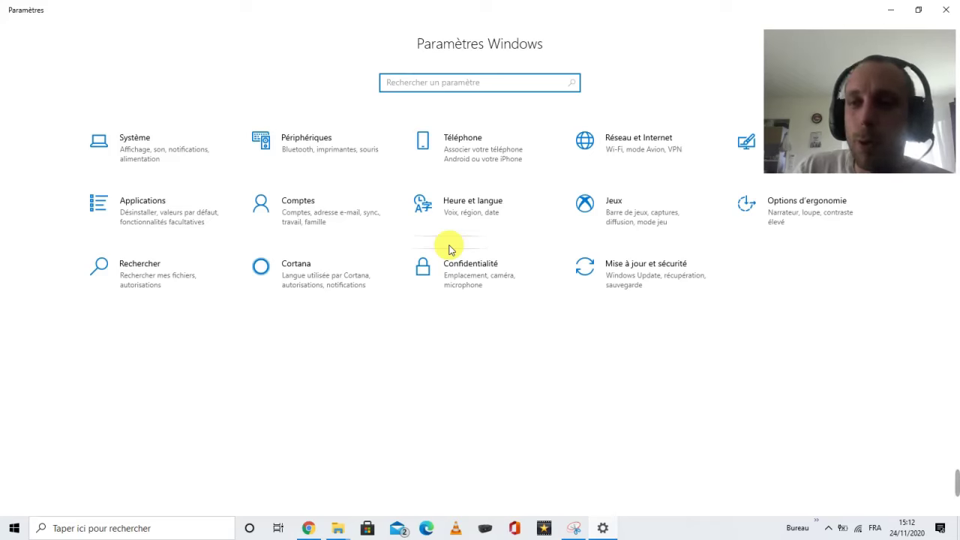
{"action": "left_click", "coordinate": [946, 10]}
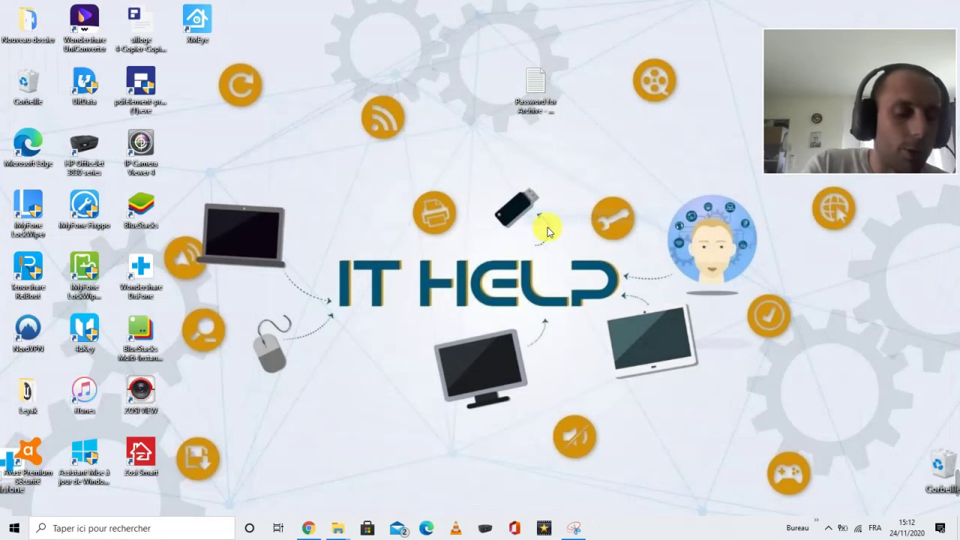
Step: Browse the Start menu's sections, examining the installed app list and the tile groups, and close it
{"action": "key", "text": "super"}
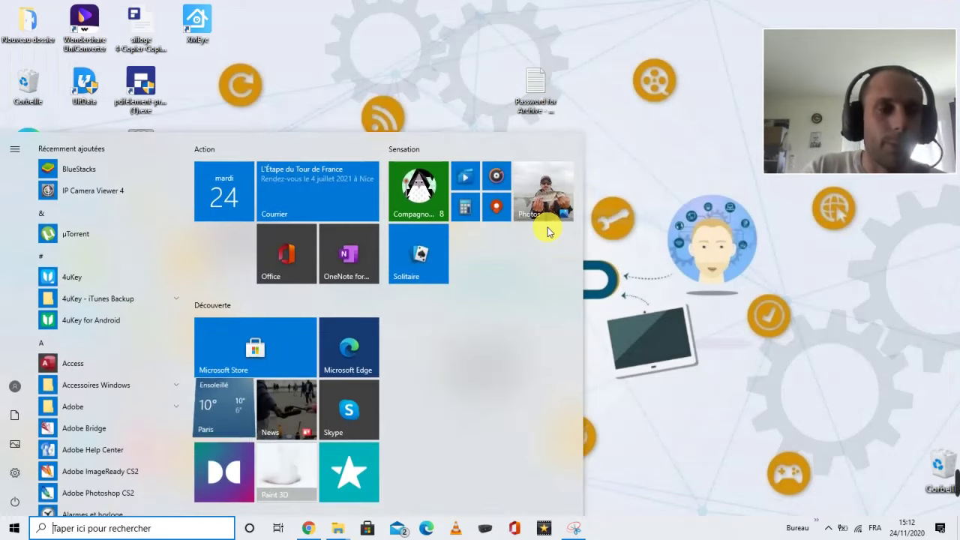
{"action": "key", "text": "Tab"}
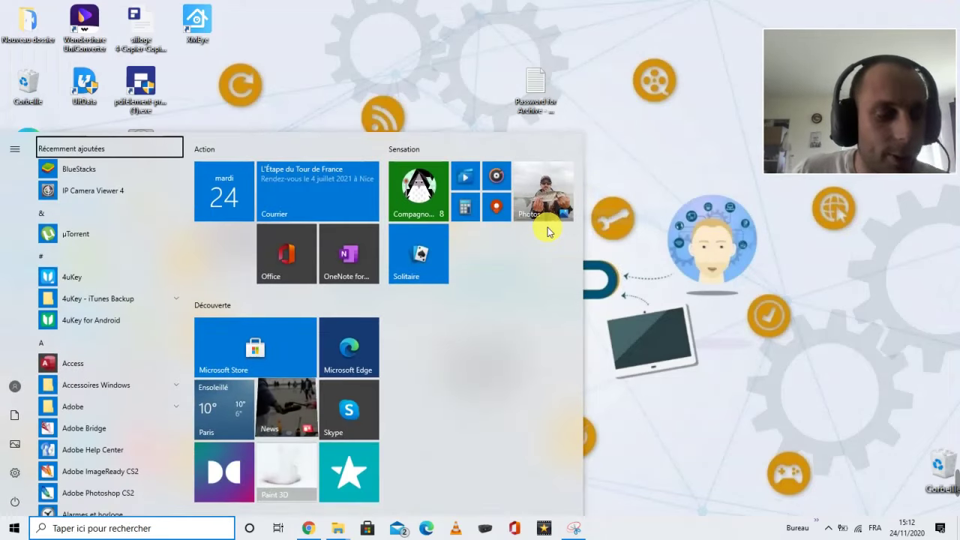
{"action": "key", "text": "Down"}
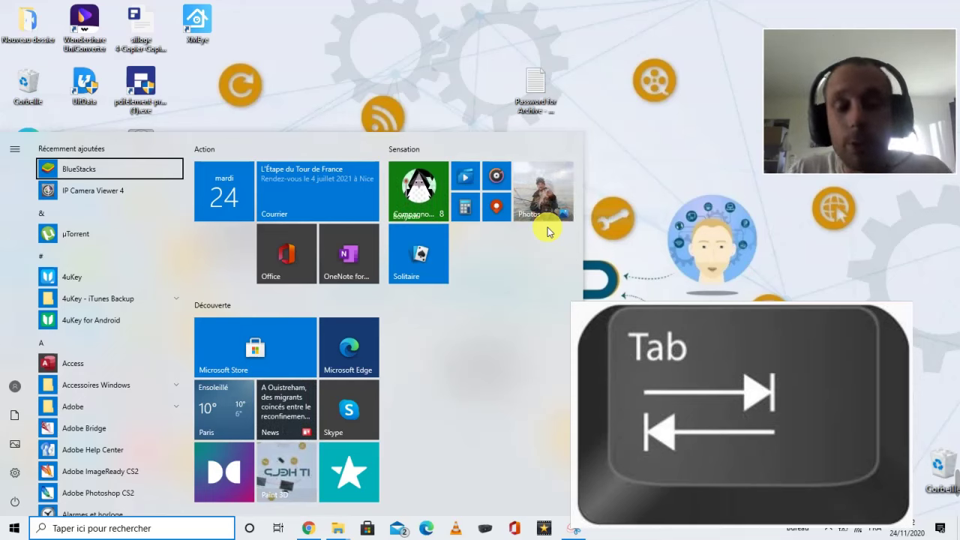
{"action": "key", "text": "Tab"}
{"action": "key", "text": "Tab"}
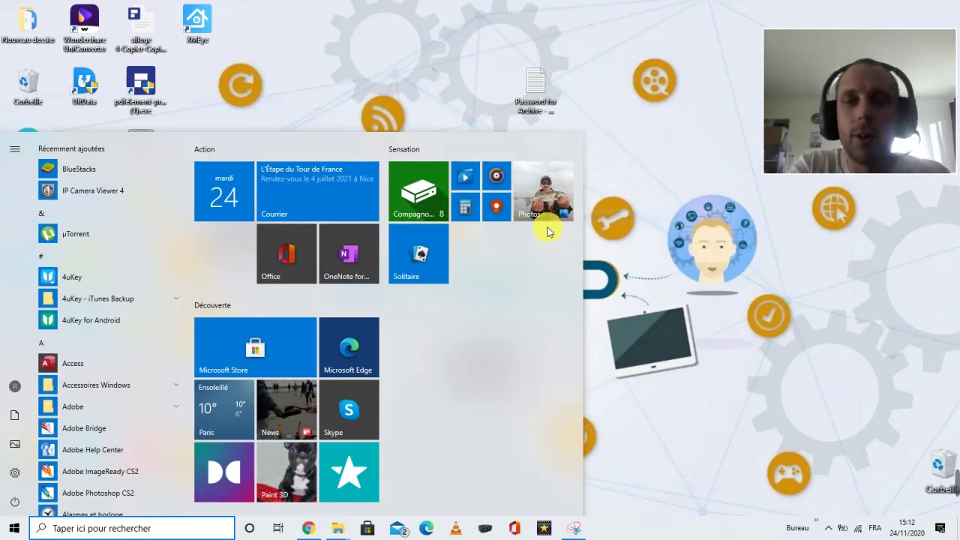
{"action": "key", "text": "Tab"}
{"action": "key", "text": "Down"}
{"action": "key", "text": "Down"}
{"action": "key", "text": "Down"}
{"action": "key", "text": "Down"}
{"action": "key", "text": "Down"}
{"action": "key", "text": "Down"}
{"action": "key", "text": "Down"}
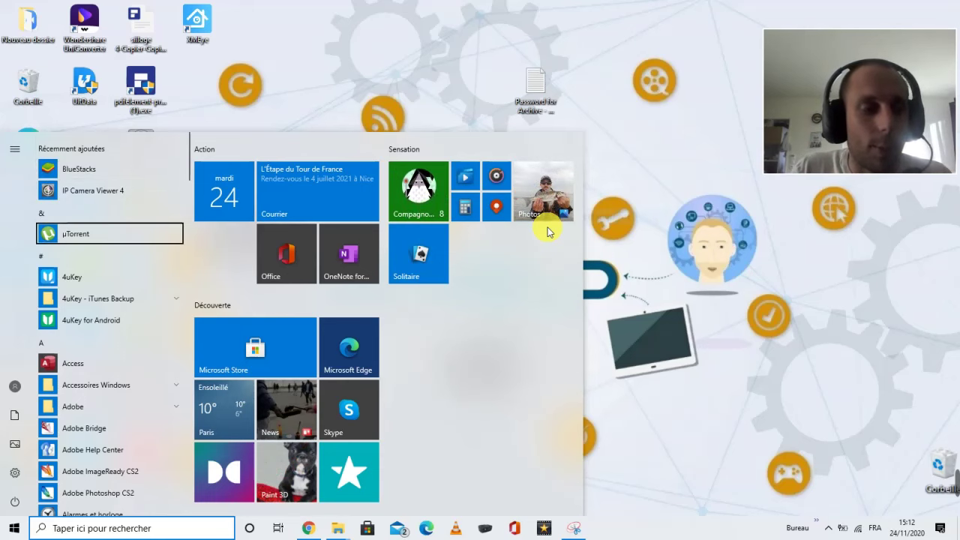
{"action": "key", "text": "Down"}
{"action": "key", "text": "Down"}
{"action": "key", "text": "Tab"}
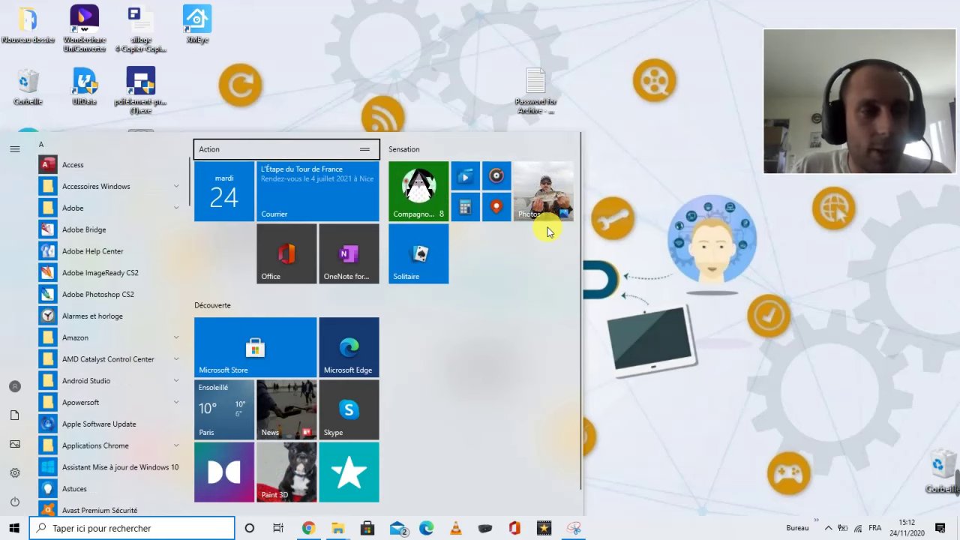
{"action": "key", "text": "Down"}
{"action": "key", "text": "Down"}
{"action": "key", "text": "Down"}
{"action": "key", "text": "Tab"}
{"action": "key", "text": "Tab"}
{"action": "key", "text": "Down"}
{"action": "key", "text": "Down"}
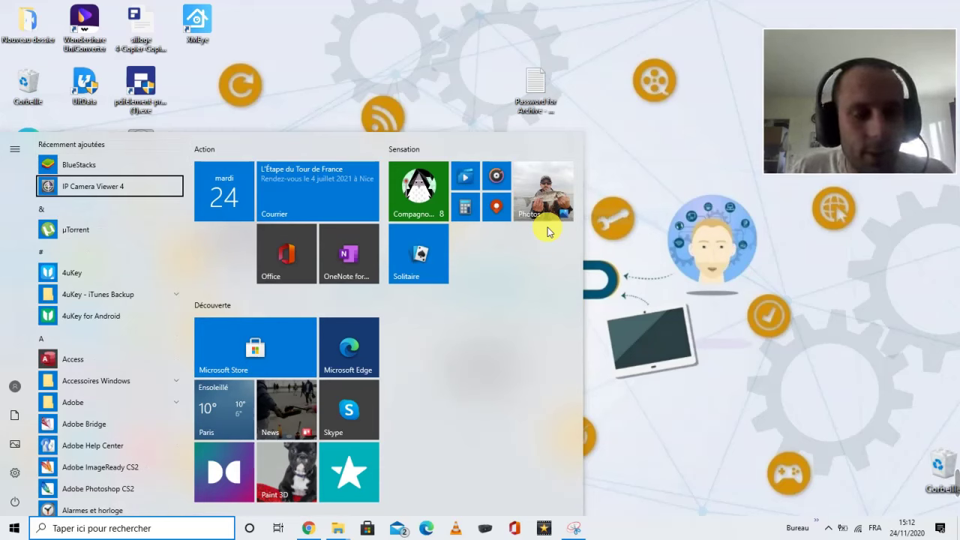
{"action": "left_click", "coordinate": [772, 224]}
Step: Open the Windows Settings (Paramètres) from the desktop
{"action": "key", "text": "super+x"}
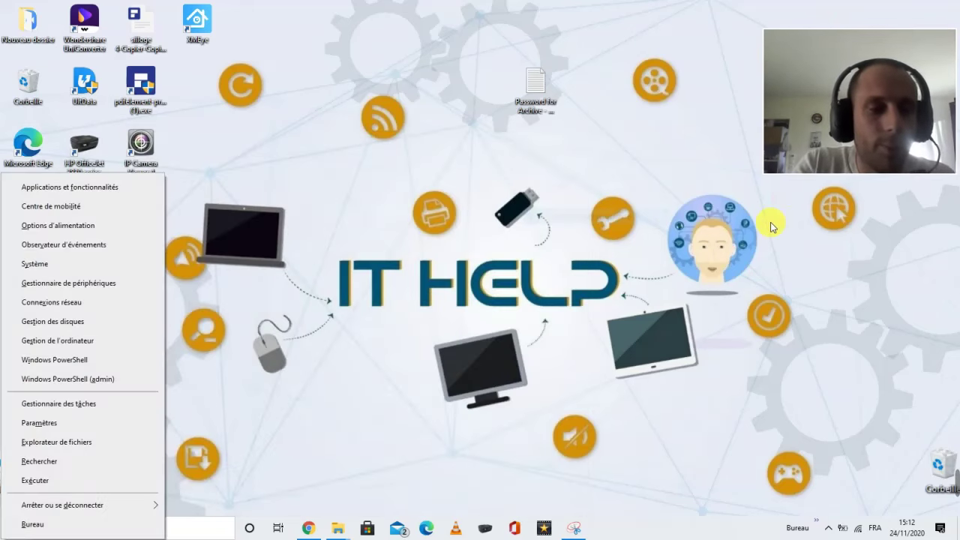
{"action": "key", "text": "Down"}
{"action": "key", "text": "Down"}
{"action": "key", "text": "Down"}
{"action": "key", "text": "Down"}
{"action": "key", "text": "Down"}
{"action": "key", "text": "Down"}
{"action": "key", "text": "Down"}
{"action": "key", "text": "Down"}
{"action": "key", "text": "Down"}
{"action": "key", "text": "Down"}
{"action": "key", "text": "Down"}
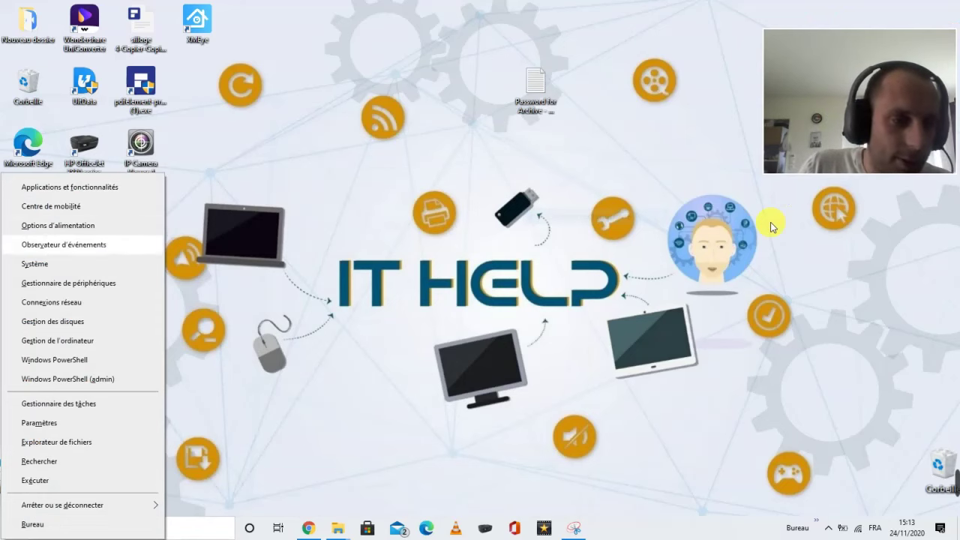
{"action": "key", "text": "Down"}
{"action": "key", "text": "Down"}
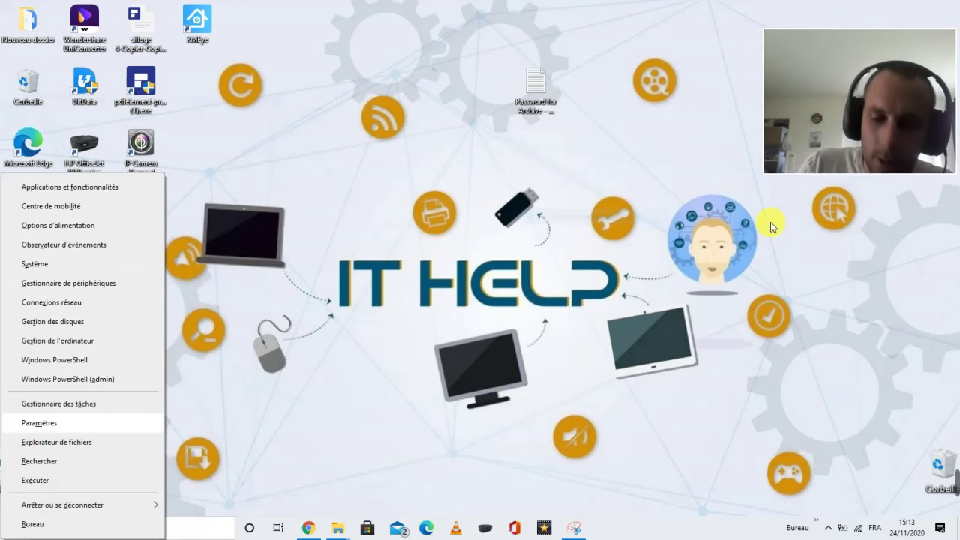
{"action": "key", "text": "Return"}
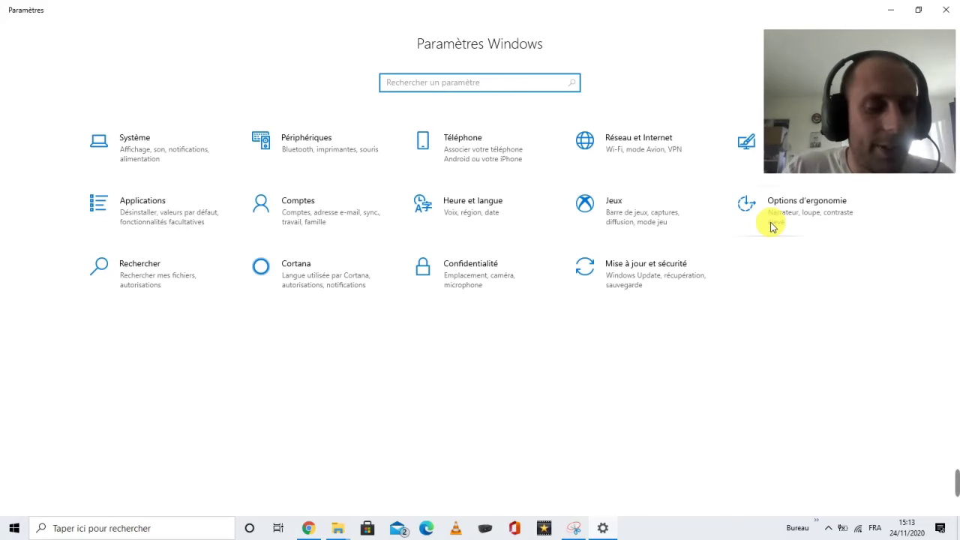
Step: Open the Périphériques category in the Windows Settings
{"action": "key", "text": "Tab"}
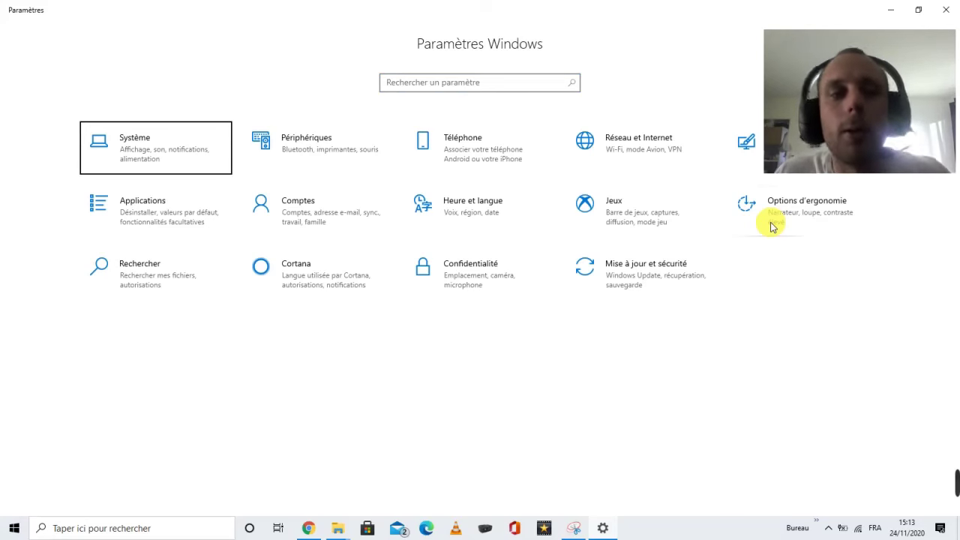
{"action": "key", "text": "Down"}
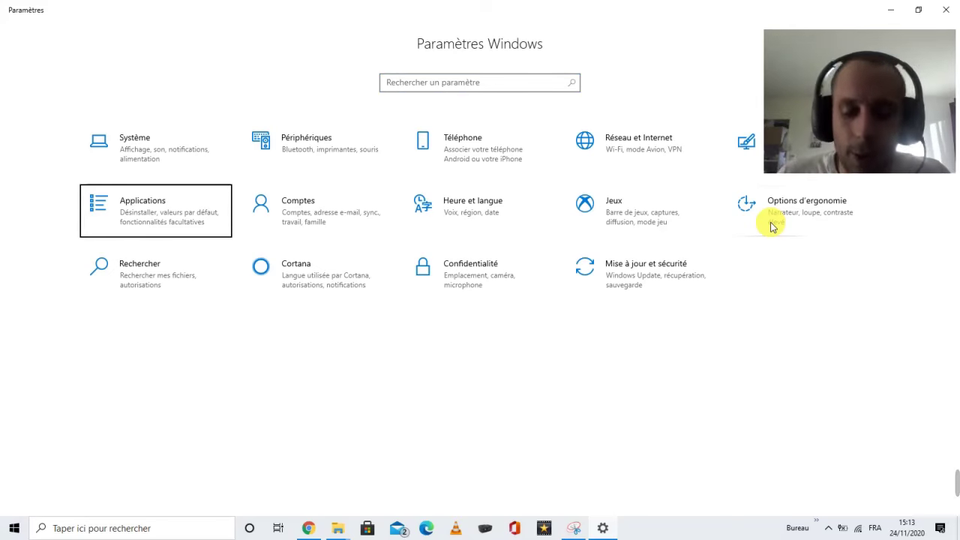
{"action": "key", "text": "Right"}
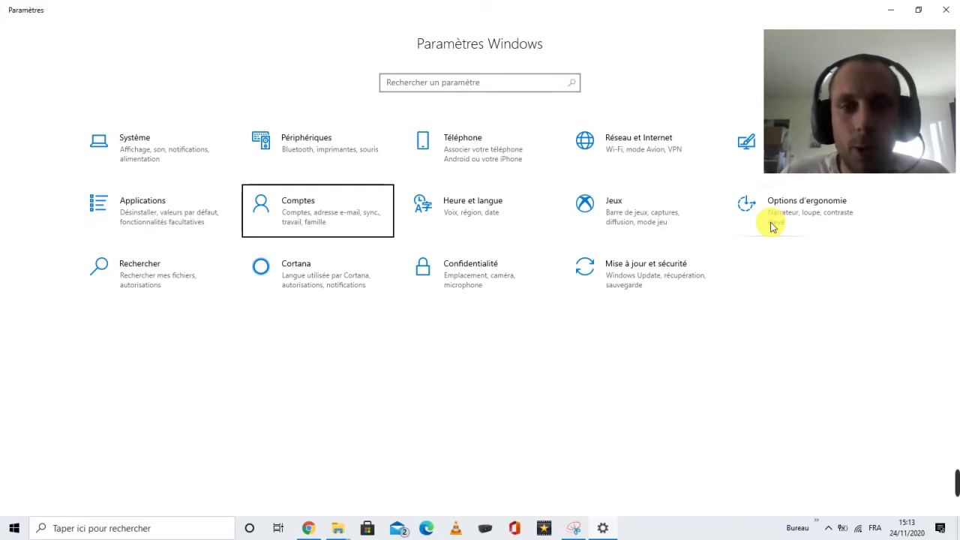
{"action": "key", "text": "Up"}
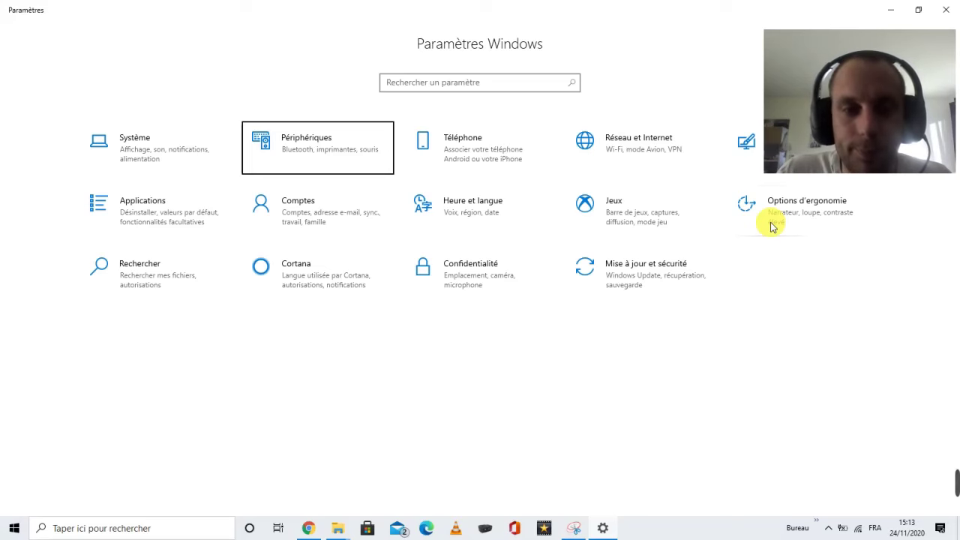
{"action": "key", "text": "Return"}
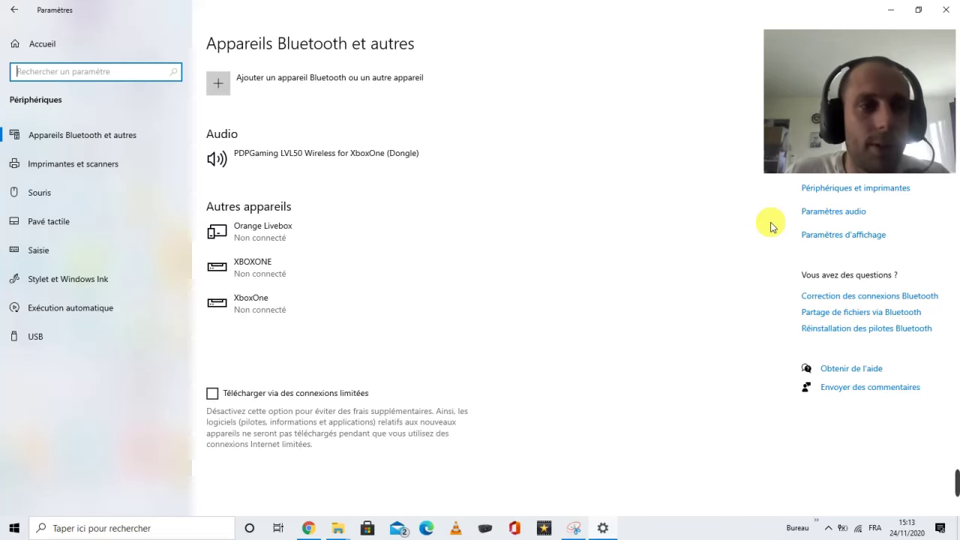
Step: Display the Souris settings page within the Périphériques category
{"action": "key", "text": "Tab"}
{"action": "key", "text": "Down"}
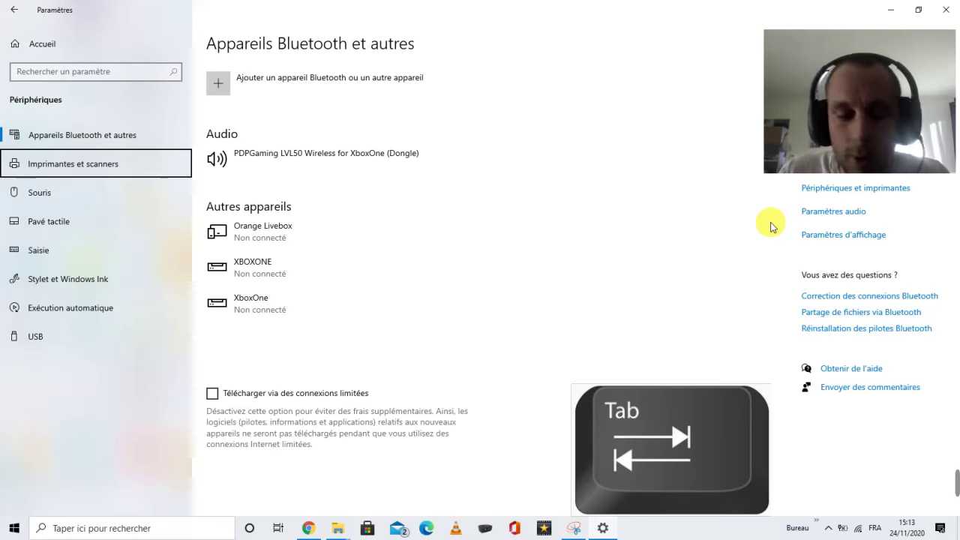
{"action": "key", "text": "Down"}
{"action": "key", "text": "Down"}
{"action": "key", "text": "Up"}
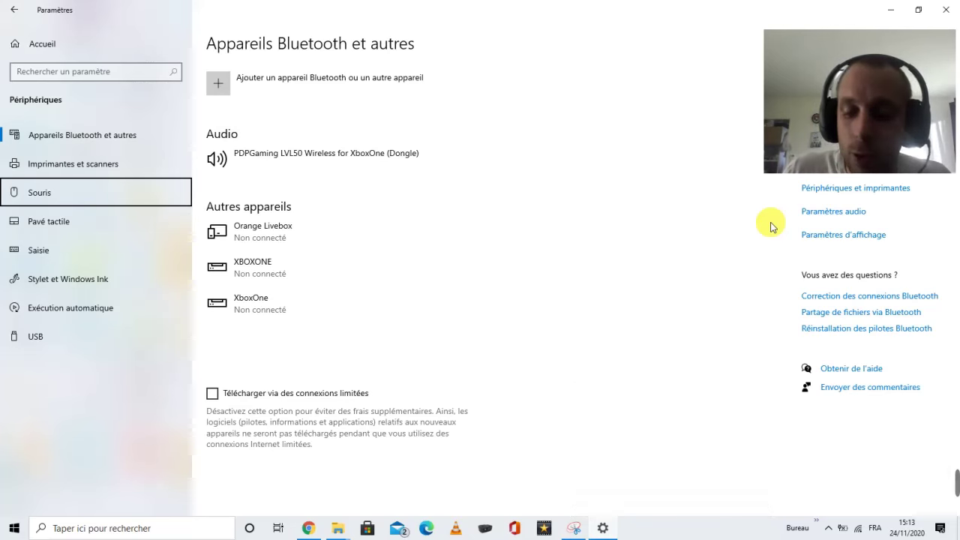
{"action": "key", "text": "Return"}
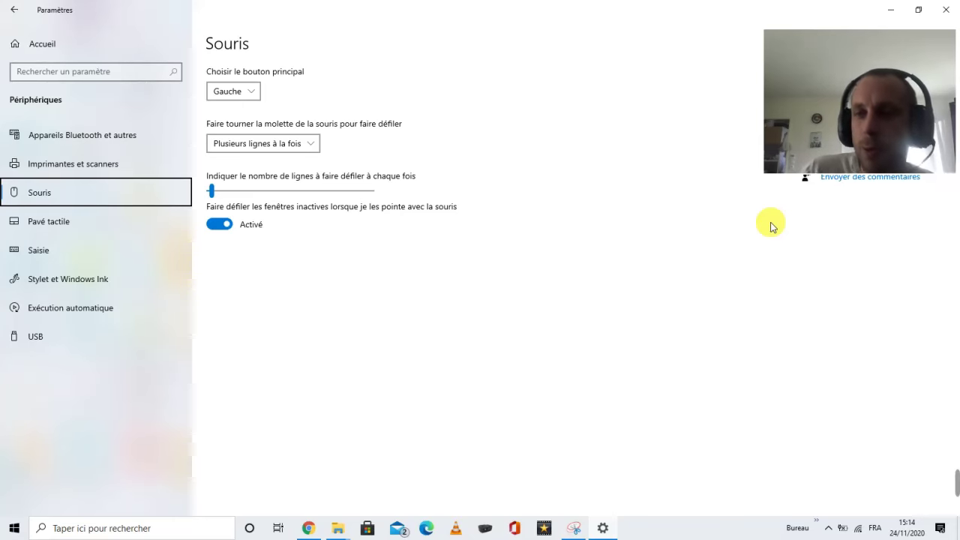
{"action": "mouse_move", "coordinate": [884, 95]}
{"action": "left_click_drag", "start_coordinate": [884, 95], "coordinate": [915, 343]}
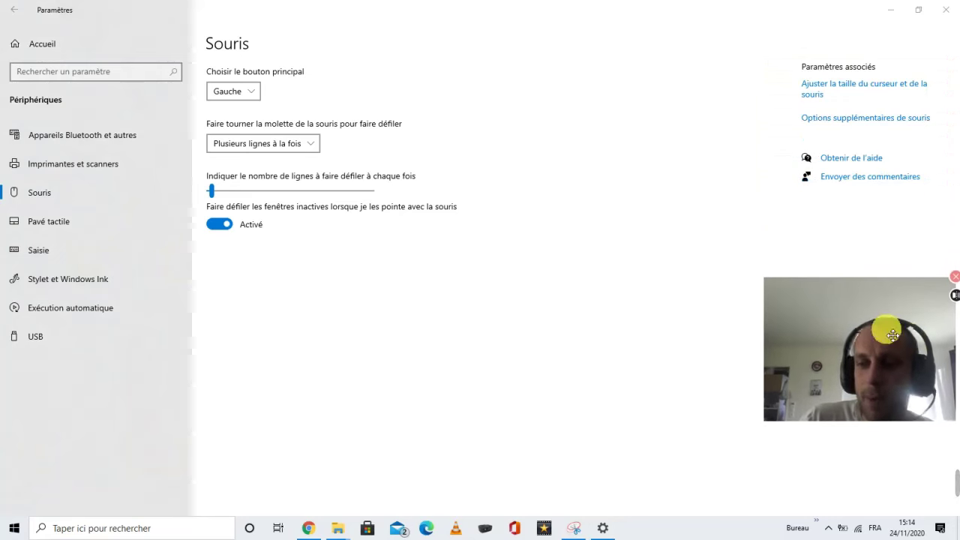
{"action": "left_click", "coordinate": [463, 329]}
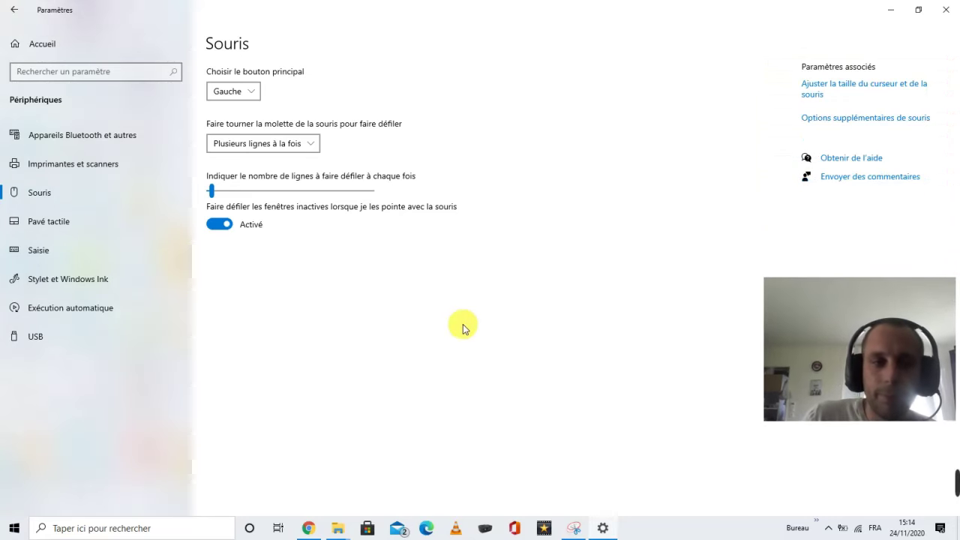
Step: Open the related setting "Ajuster la taille du curseur et de la souris" and set the pointer size to 2
{"action": "key", "text": "Tab"}
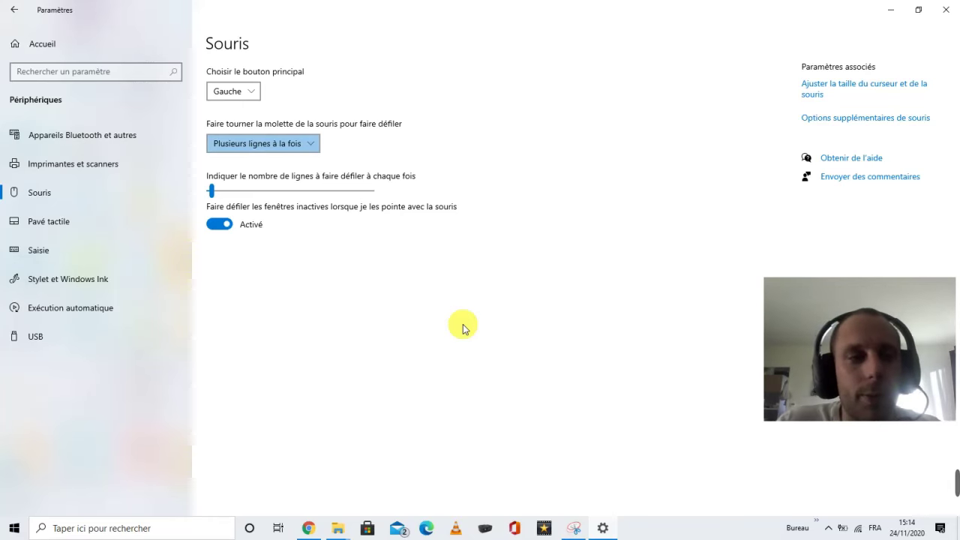
{"action": "key", "text": "Tab"}
{"action": "key", "text": "Tab"}
{"action": "key", "text": "Tab"}
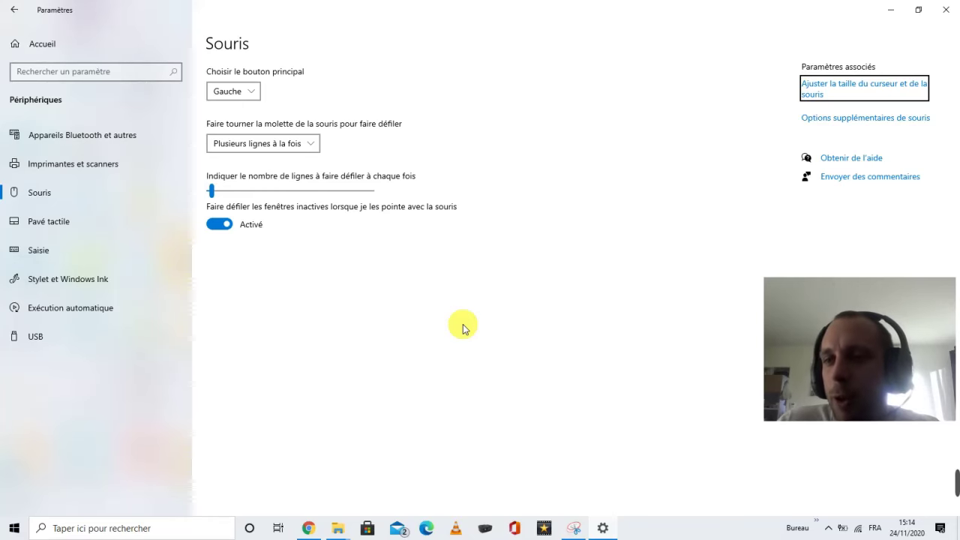
{"action": "key", "text": "Return"}
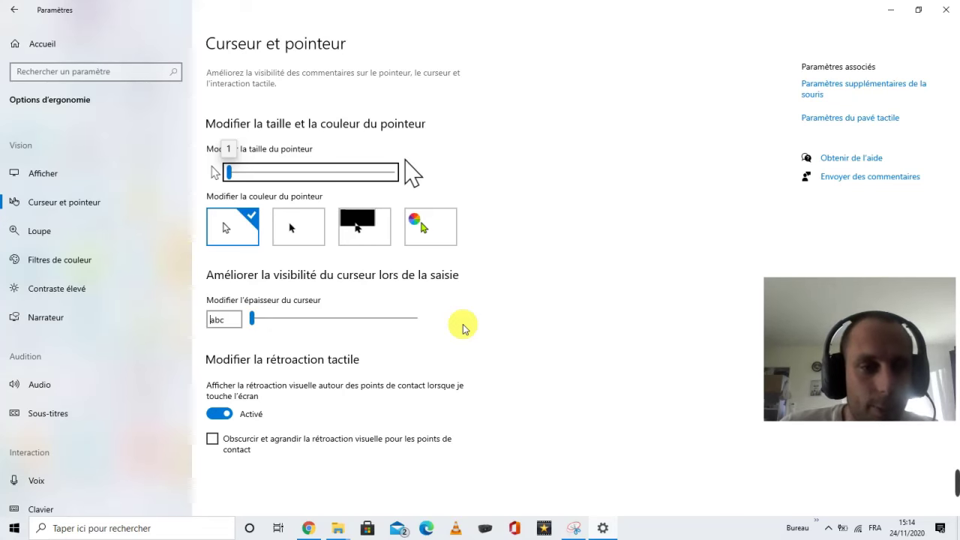
{"action": "key", "text": "Right"}
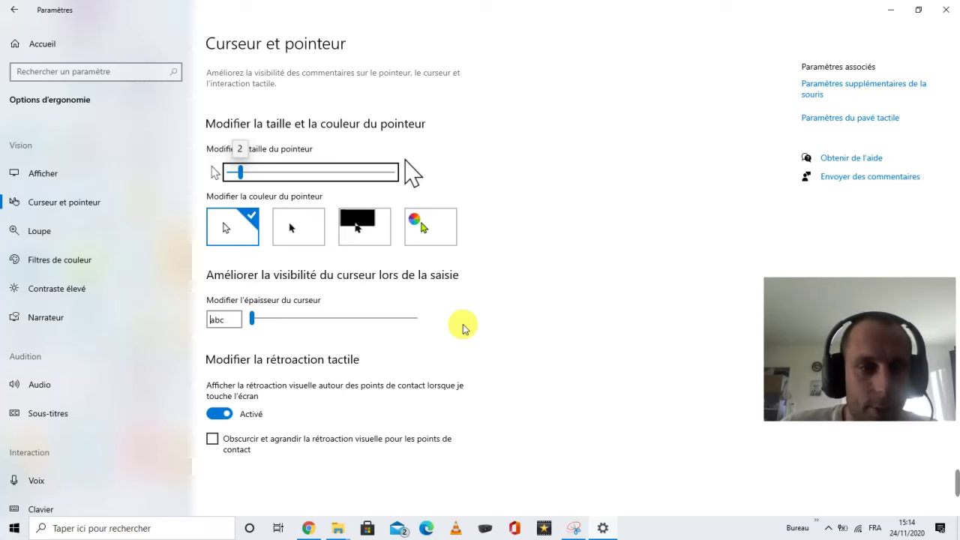
Step: Examine the four pointer colour options under "Modifier la couleur du pointeur" without choosing a different one
{"action": "key", "text": "Tab"}
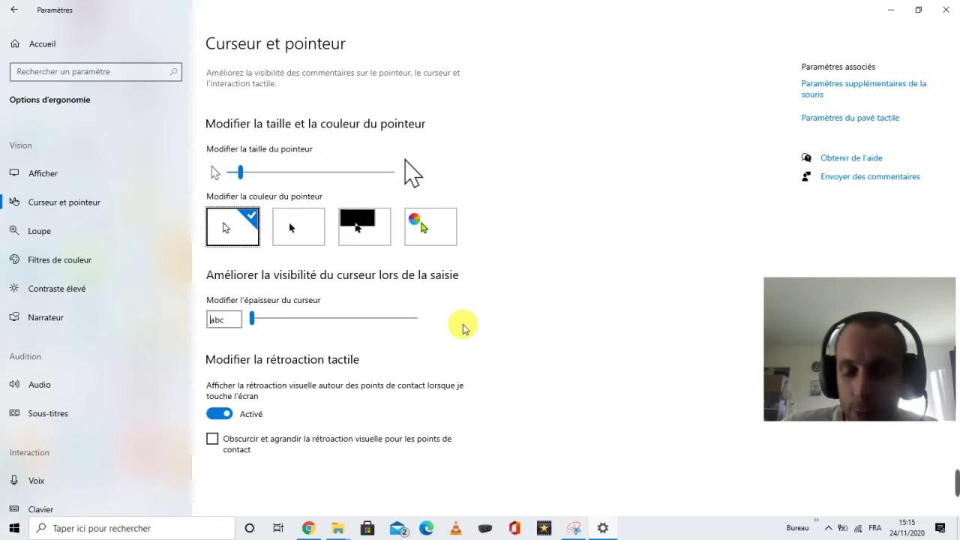
{"action": "key", "text": "Right"}
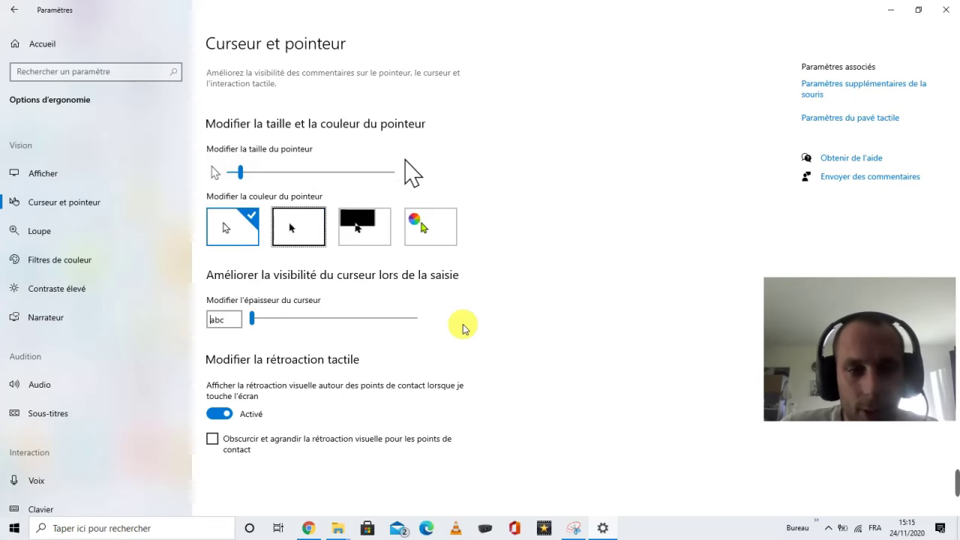
{"action": "key", "text": "Left"}
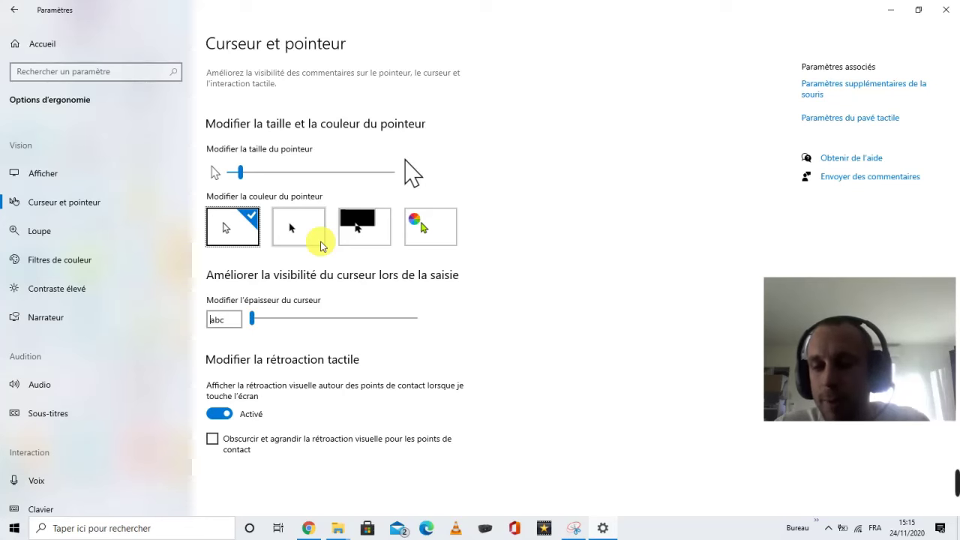
{"action": "key", "text": "Right"}
{"action": "key", "text": "Right"}
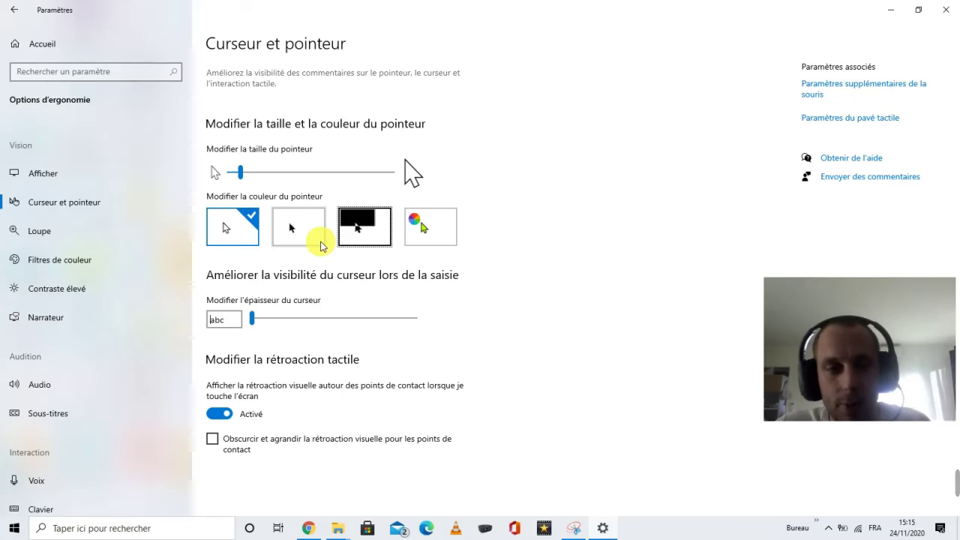
{"action": "key", "text": "Right"}
{"action": "key", "text": "Left"}
{"action": "key", "text": "Left"}
{"action": "key", "text": "Left"}
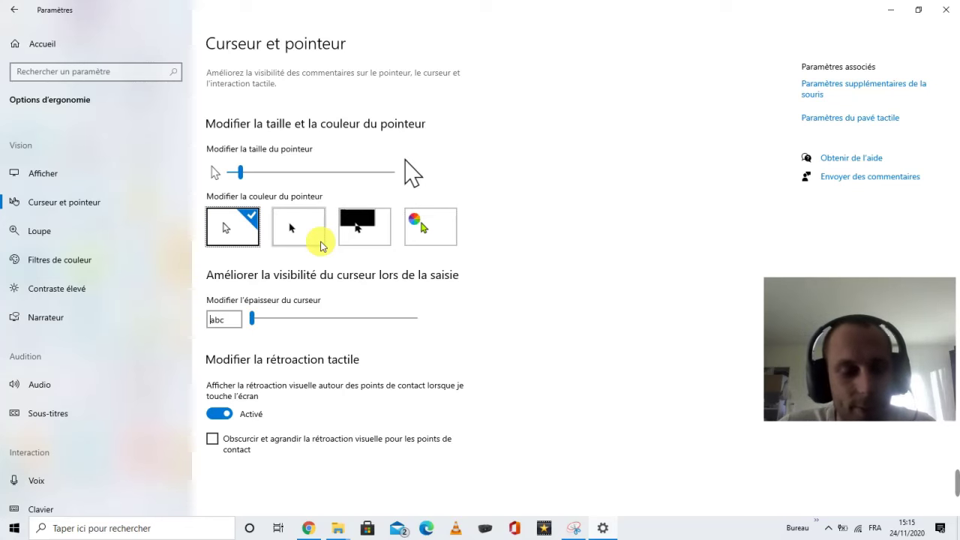
Step: Examine the controls and related links of the Curseur et pointeur page and the categories under Options d'ergonomie
{"action": "key", "text": "Tab"}
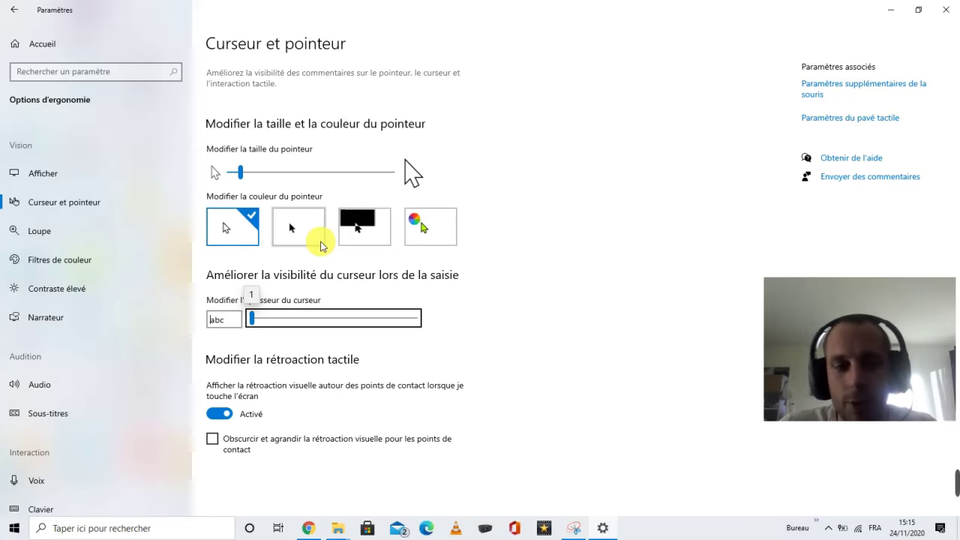
{"action": "key", "text": "Tab"}
{"action": "key", "text": "Tab"}
{"action": "key", "text": "Tab"}
{"action": "key", "text": "Tab"}
{"action": "key", "text": "Tab"}
{"action": "key", "text": "Tab"}
{"action": "key", "text": "Tab"}
{"action": "key", "text": "Tab"}
{"action": "key", "text": "Tab"}
{"action": "key", "text": "Tab"}
{"action": "key", "text": "Tab"}
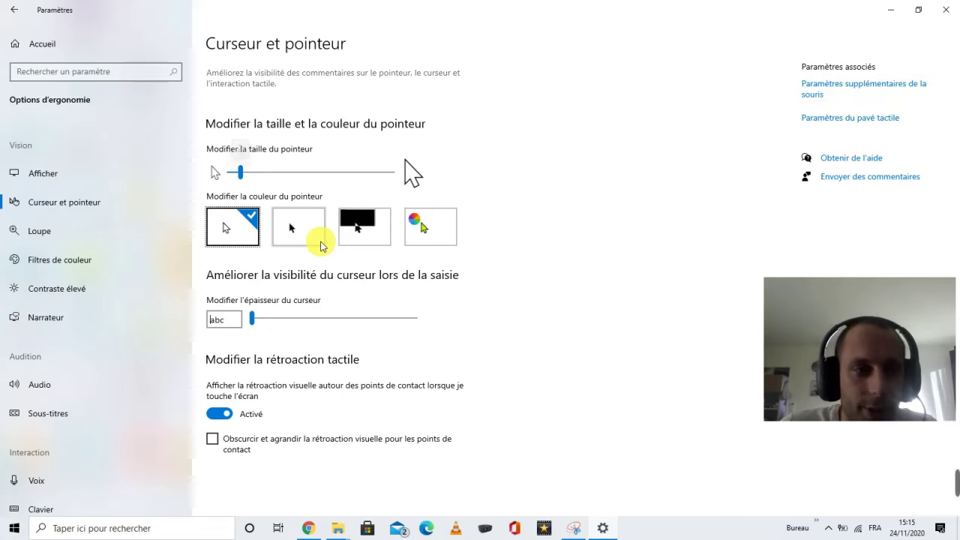
{"action": "key", "text": "Tab"}
{"action": "key", "text": "Tab"}
{"action": "key", "text": "Tab"}
{"action": "key", "text": "Tab"}
{"action": "key", "text": "Tab"}
{"action": "key", "text": "Tab"}
{"action": "key", "text": "Tab"}
{"action": "key", "text": "Tab"}
{"action": "key", "text": "Tab"}
{"action": "key", "text": "Tab"}
{"action": "key", "text": "Down"}
{"action": "key", "text": "Down"}
{"action": "key", "text": "Down"}
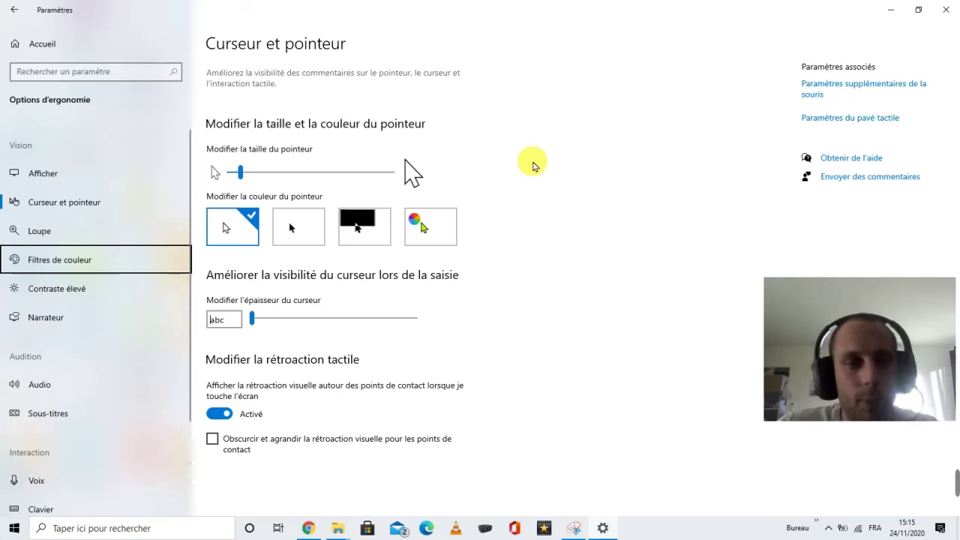
Step: Set the pointer size under "Modifier la taille du pointeur" to its smallest setting
{"action": "key", "text": "Tab"}
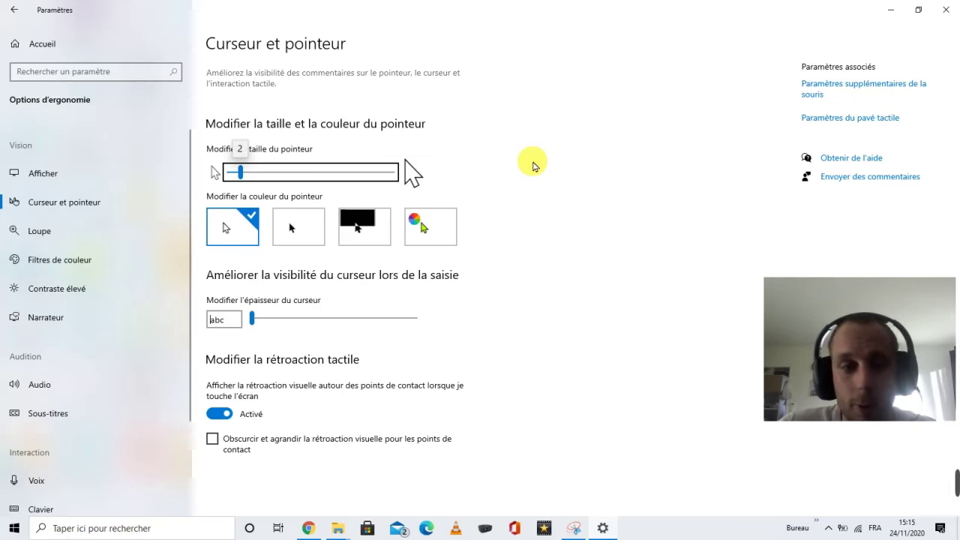
{"action": "key", "text": "Left"}
{"action": "key", "text": "Tab"}
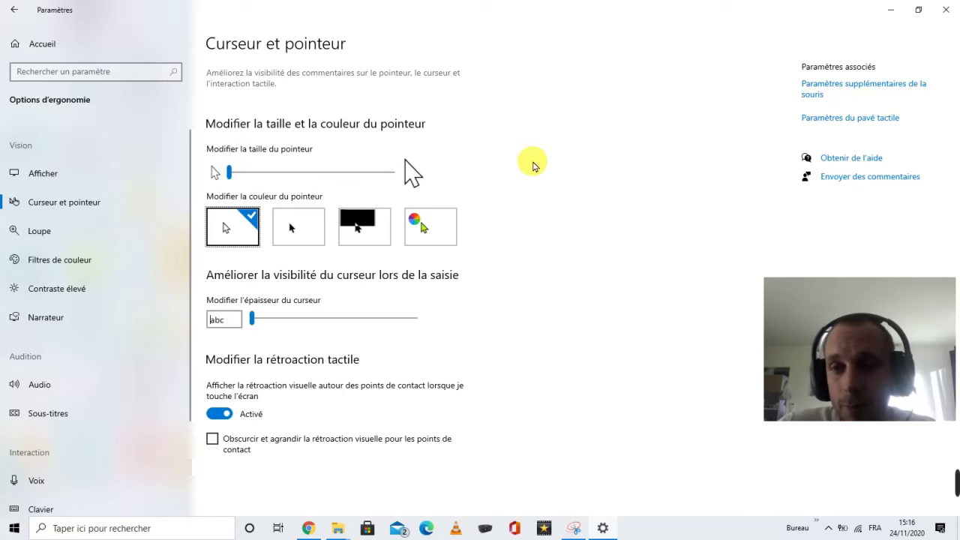
Step: Return to the Souris settings page of the Périphériques category
{"action": "key", "text": "Tab"}
{"action": "key", "text": "Tab"}
{"action": "key", "text": "Tab"}
{"action": "key", "text": "Tab"}
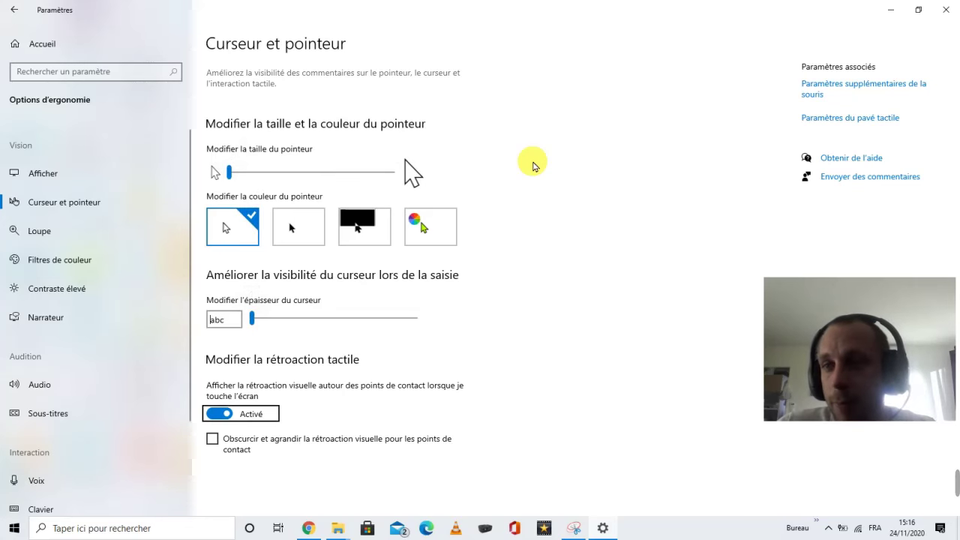
{"action": "key", "text": "Return"}
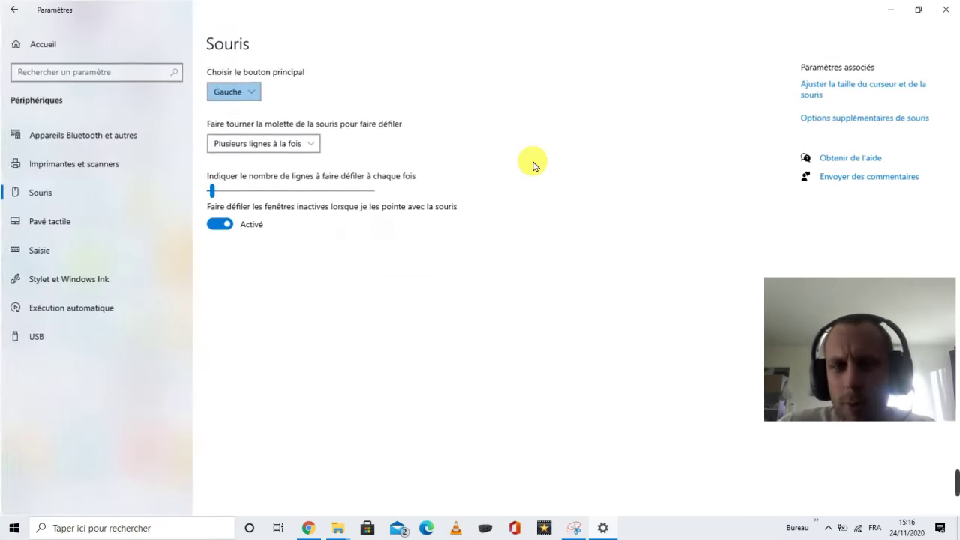
Step: Open the related setting "Options supplémentaires de souris" from the Souris page
{"action": "key", "text": "Tab"}
{"action": "key", "text": "Tab"}
{"action": "key", "text": "Tab"}
{"action": "key", "text": "Tab"}
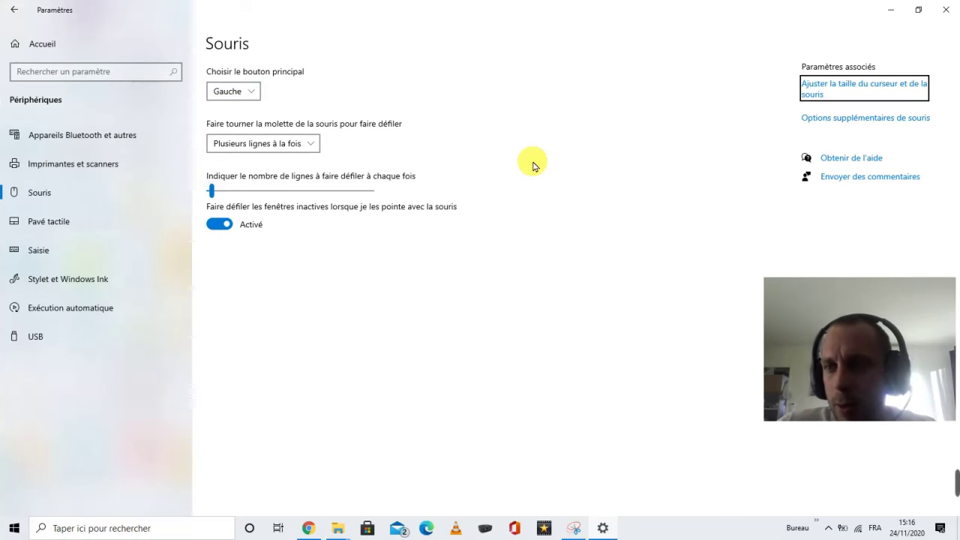
{"action": "key", "text": "Tab"}
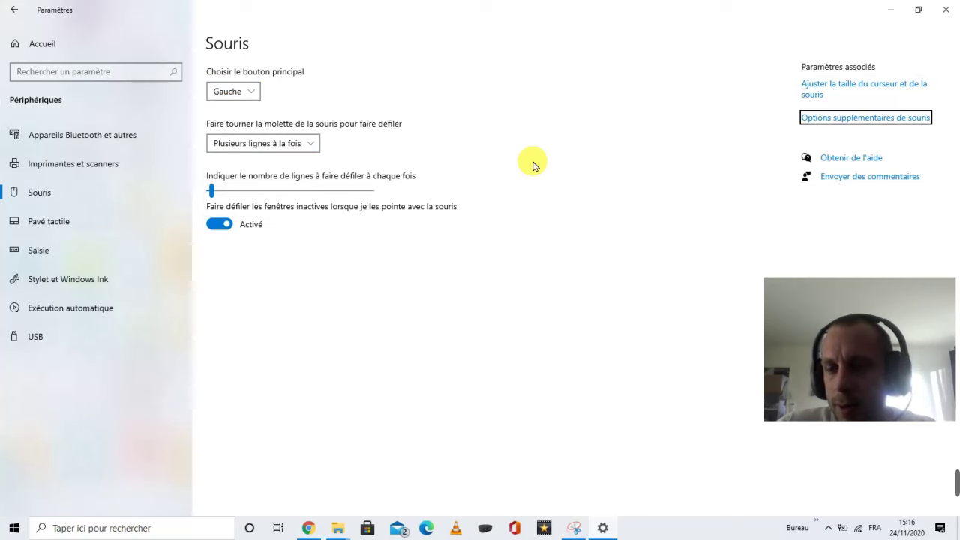
{"action": "key", "text": "Return"}
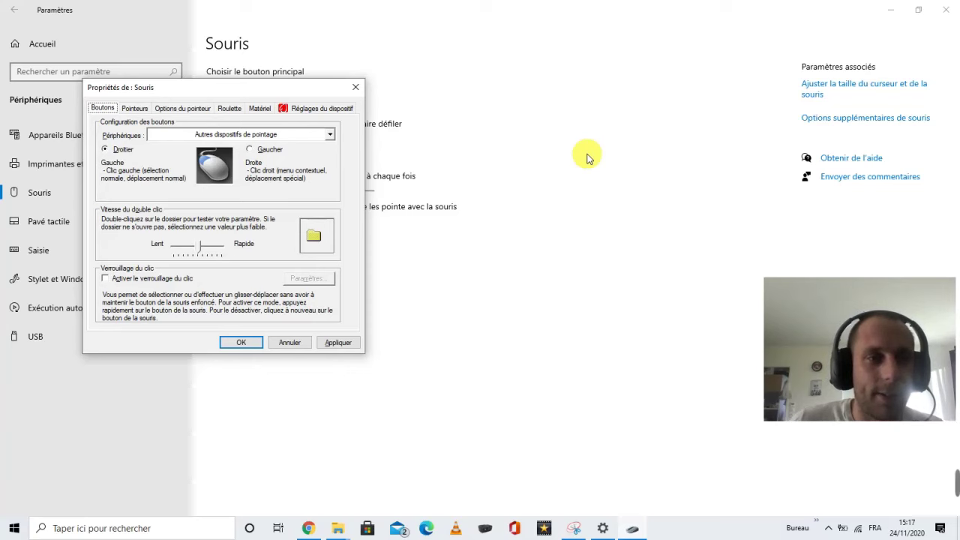
Step: Preview pointer schemes such as "Windows Inversé (grand)" in the mouse properties and close the dialog without applying any
{"action": "key", "text": "ctrl+Tab"}
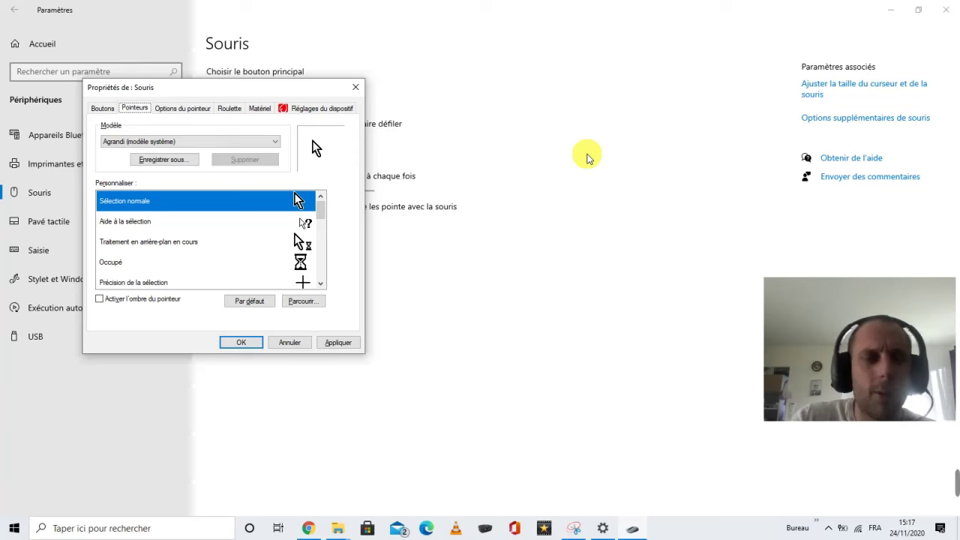
{"action": "key", "text": "Tab"}
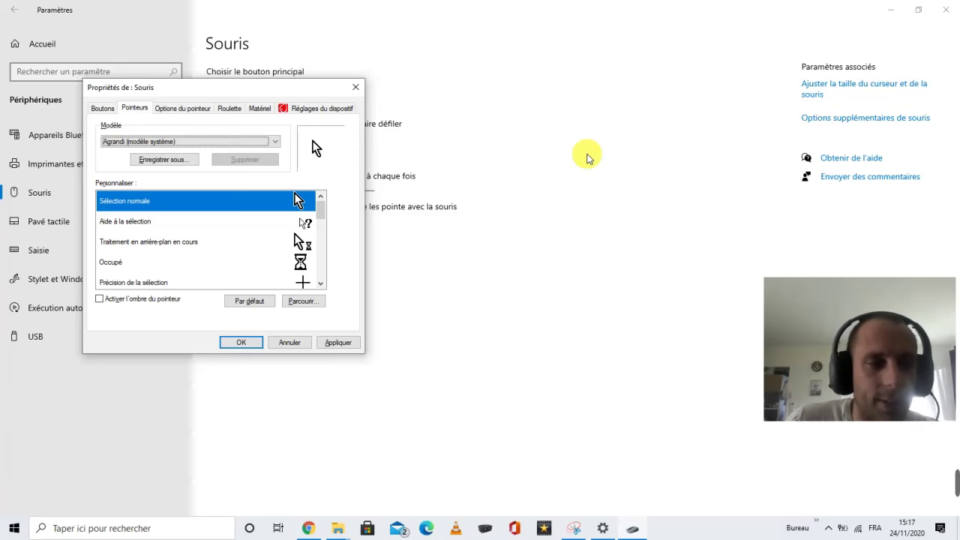
{"action": "key", "text": "Down"}
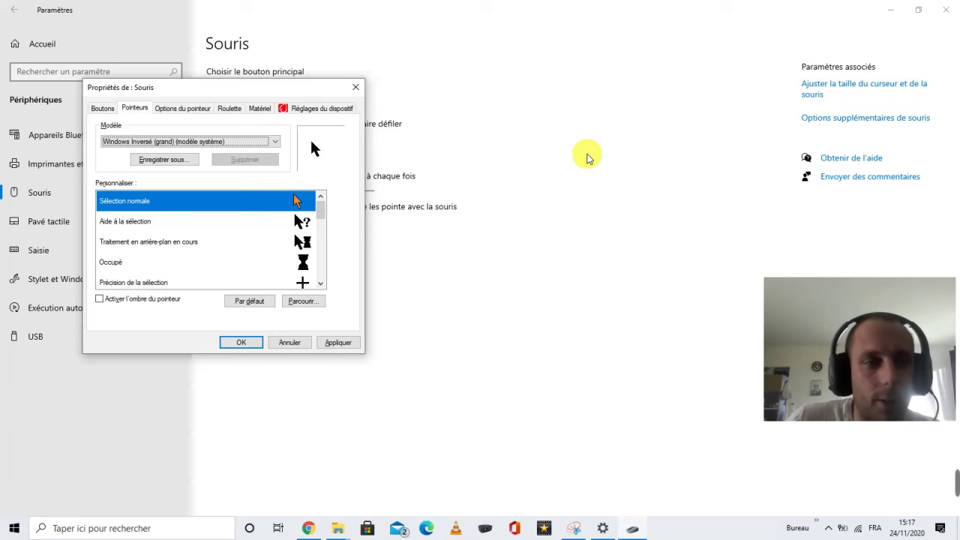
{"action": "key", "text": "Down"}
{"action": "key", "text": "Up"}
{"action": "key", "text": "Up"}
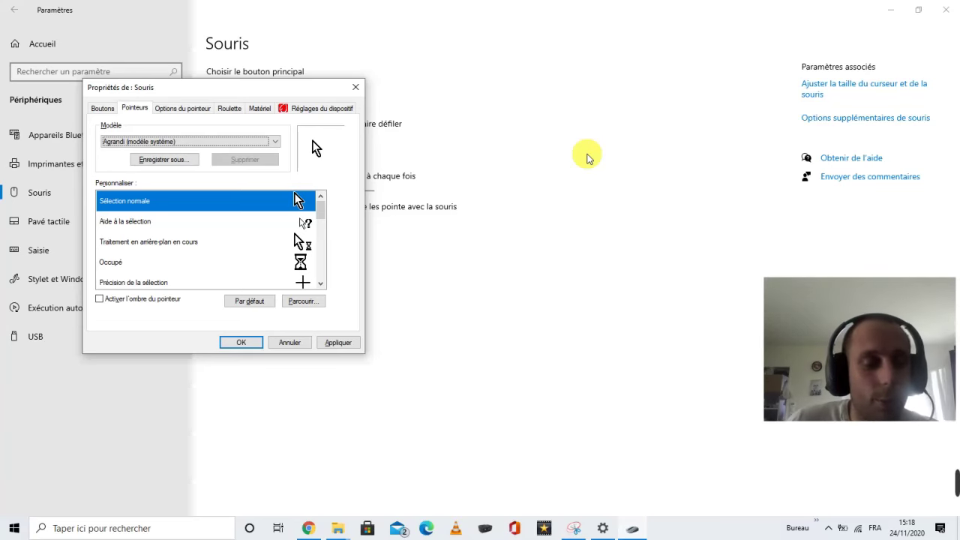
{"action": "left_click", "coordinate": [358, 87]}
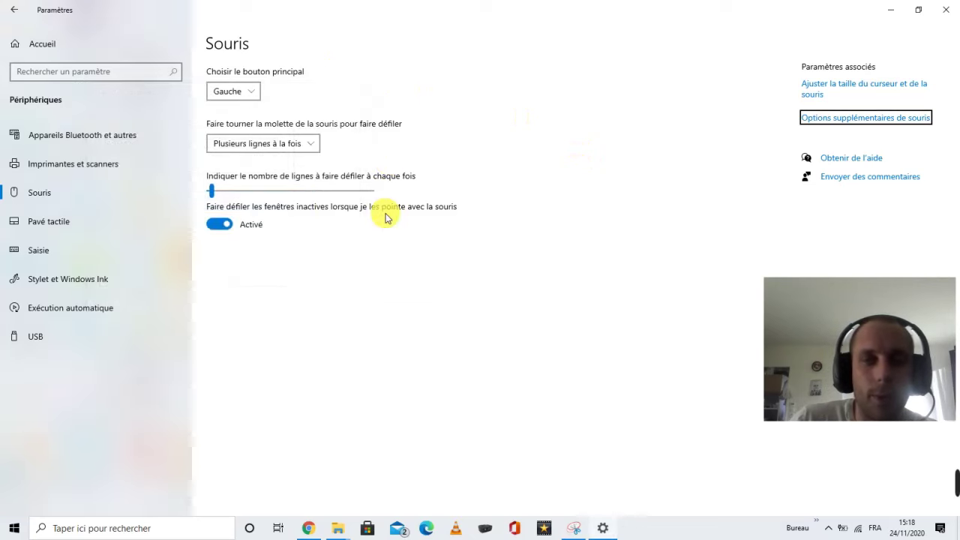
Step: Display the Pavé tactile settings page within the Périphériques category
{"action": "key", "text": "Tab"}
{"action": "key", "text": "Tab"}
{"action": "key", "text": "Tab"}
{"action": "key", "text": "Tab"}
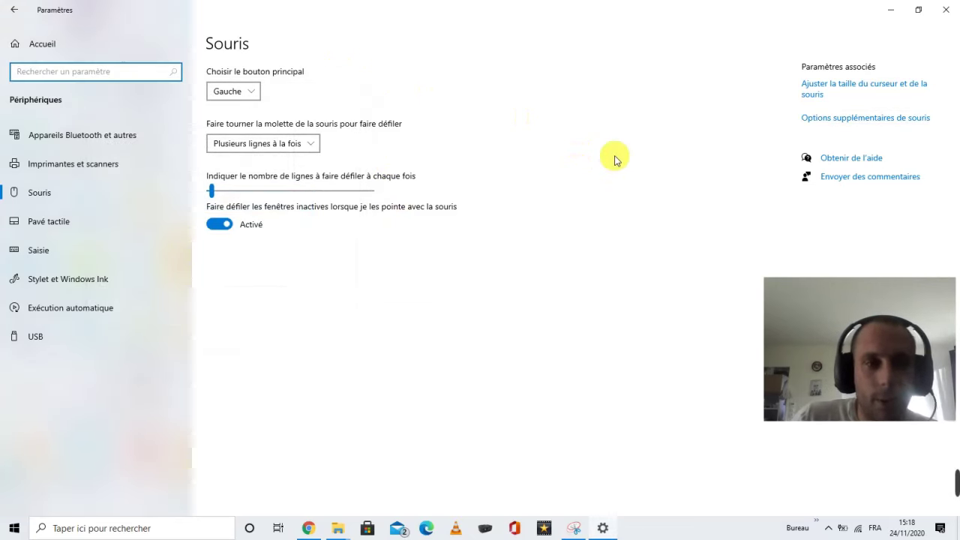
{"action": "key", "text": "Tab"}
{"action": "key", "text": "Tab"}
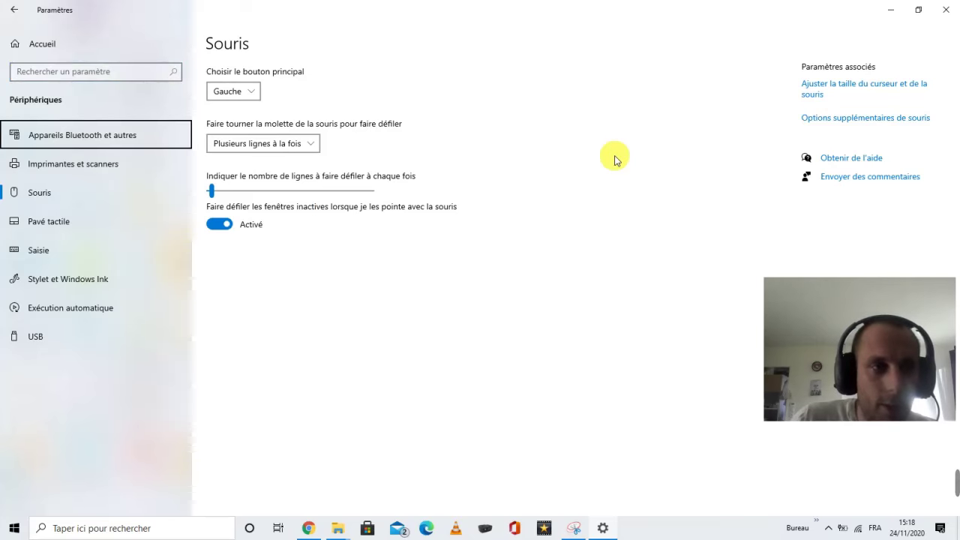
{"action": "key", "text": "Down"}
{"action": "key", "text": "Down"}
{"action": "key", "text": "Return"}
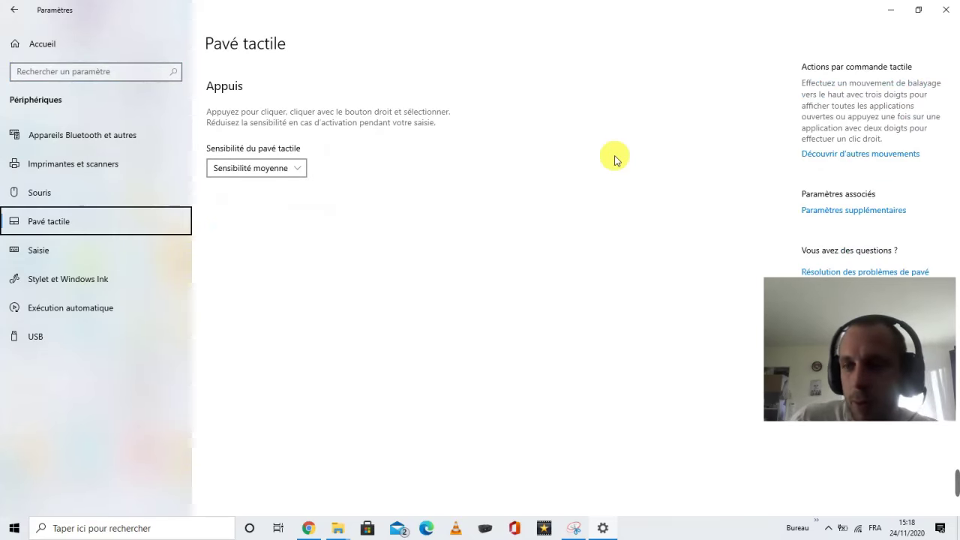
Step: Go back to the Paramètres Windows home page from the Pavé tactile page
{"action": "left_click_drag", "start_coordinate": [918, 389], "coordinate": [895, 503]}
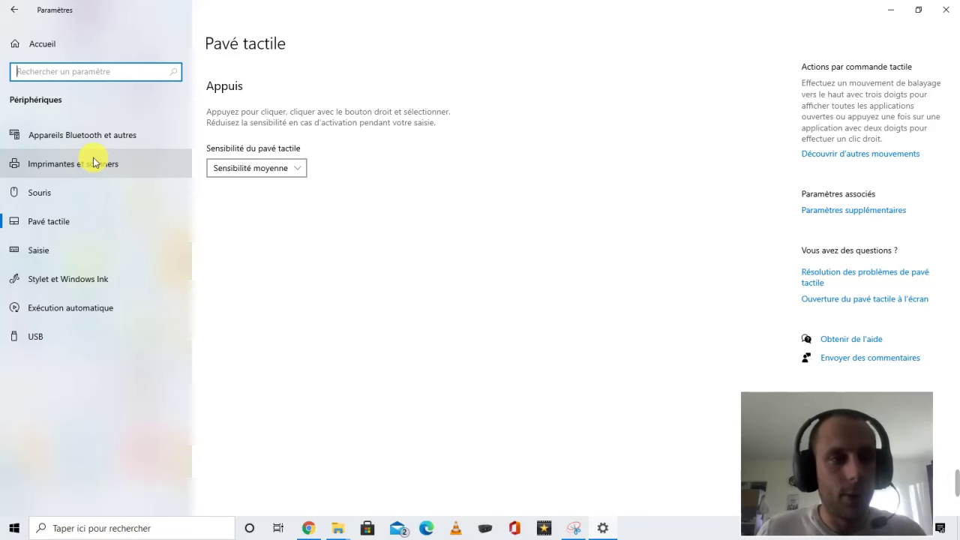
{"action": "key", "text": "Tab"}
{"action": "key", "text": "Tab"}
{"action": "key", "text": "Tab"}
{"action": "key", "text": "Tab"}
{"action": "key", "text": "Tab"}
{"action": "key", "text": "Tab"}
{"action": "key", "text": "Tab"}
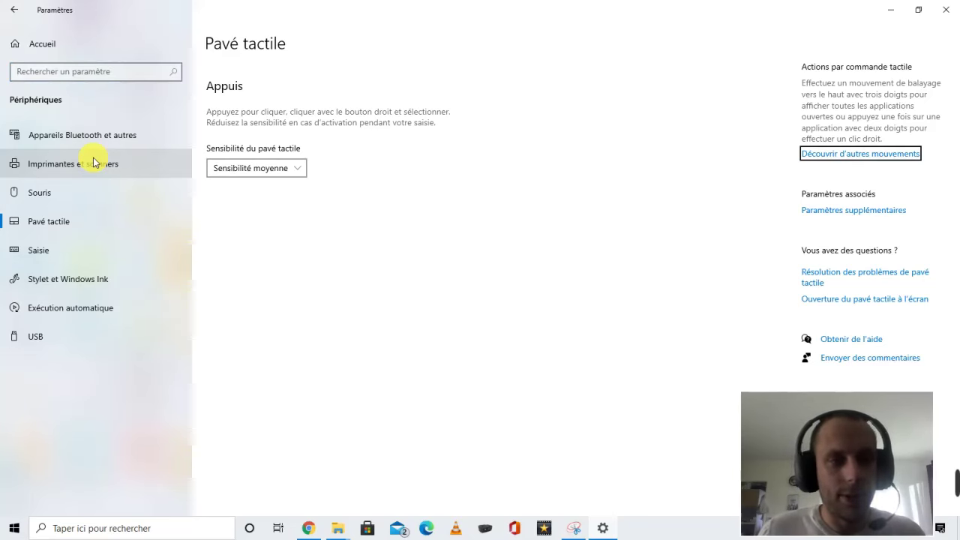
{"action": "key", "text": "Tab"}
{"action": "key", "text": "Tab"}
{"action": "key", "text": "Tab"}
{"action": "key", "text": "Tab"}
{"action": "key", "text": "Tab"}
{"action": "key", "text": "Tab"}
{"action": "key", "text": "Tab"}
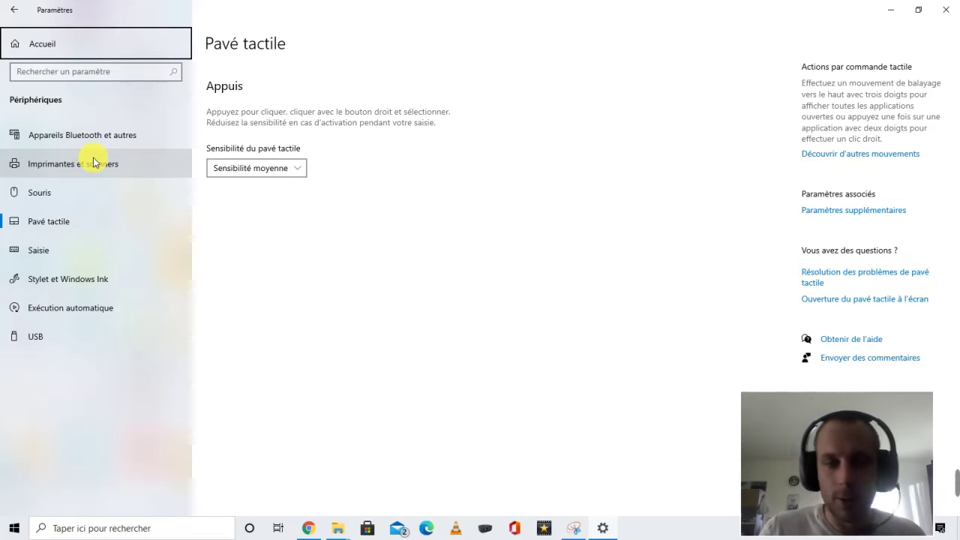
{"action": "key", "text": "Return"}
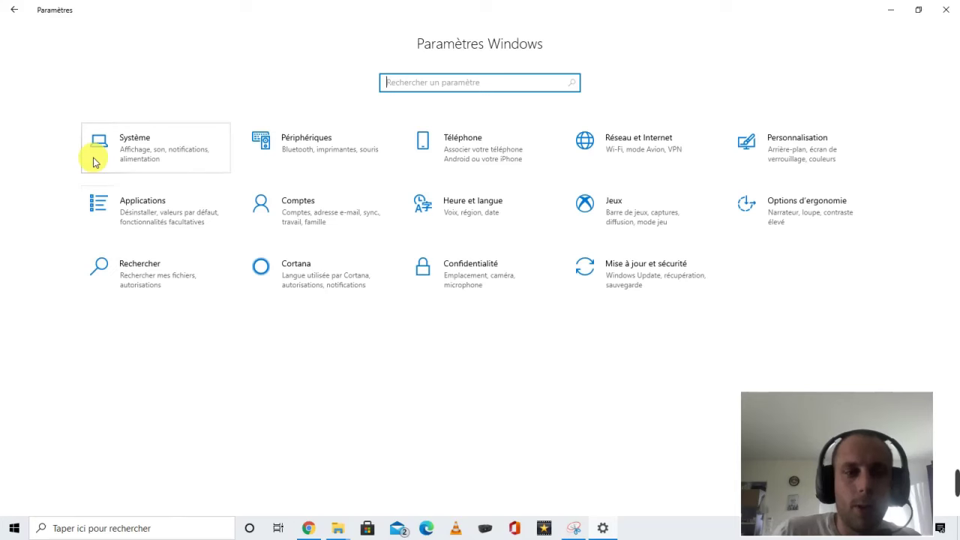
Step: Search the Windows settings for "gestio" and open the Gestionnaire de périphériques
{"action": "key", "text": "Tab"}
{"action": "key", "text": "shift+Tab"}
{"action": "key", "text": "Tab"}
{"action": "key", "text": "shift+Tab"}
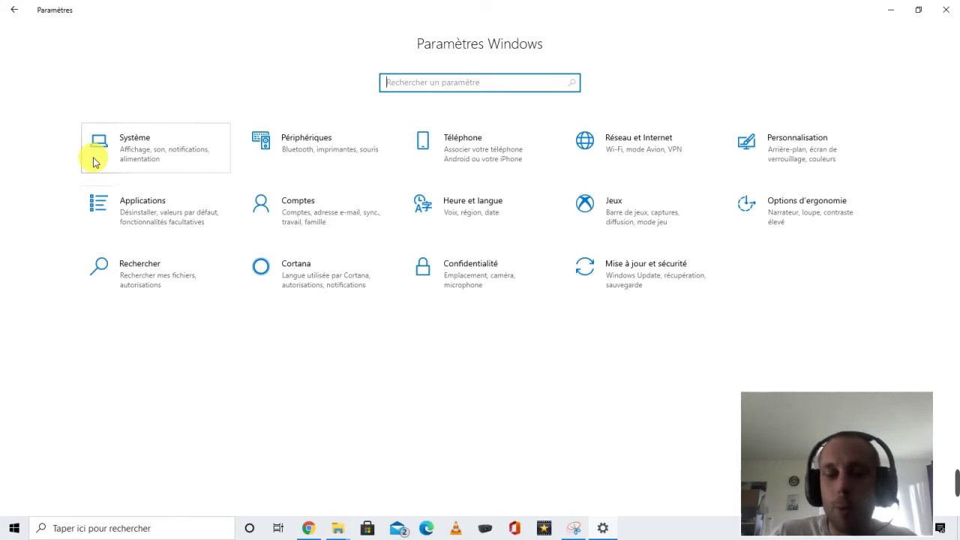
{"action": "type", "text": "ge"}
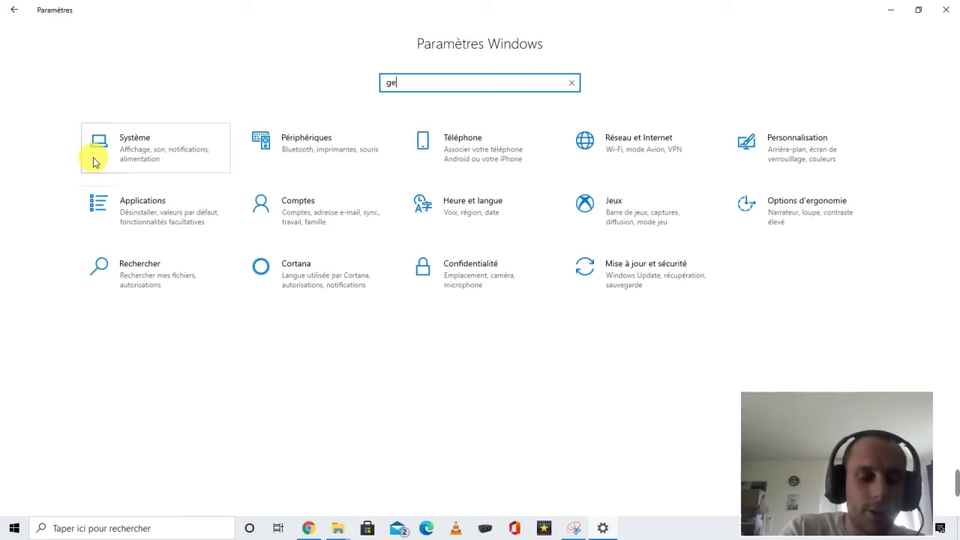
{"action": "type", "text": "stio"}
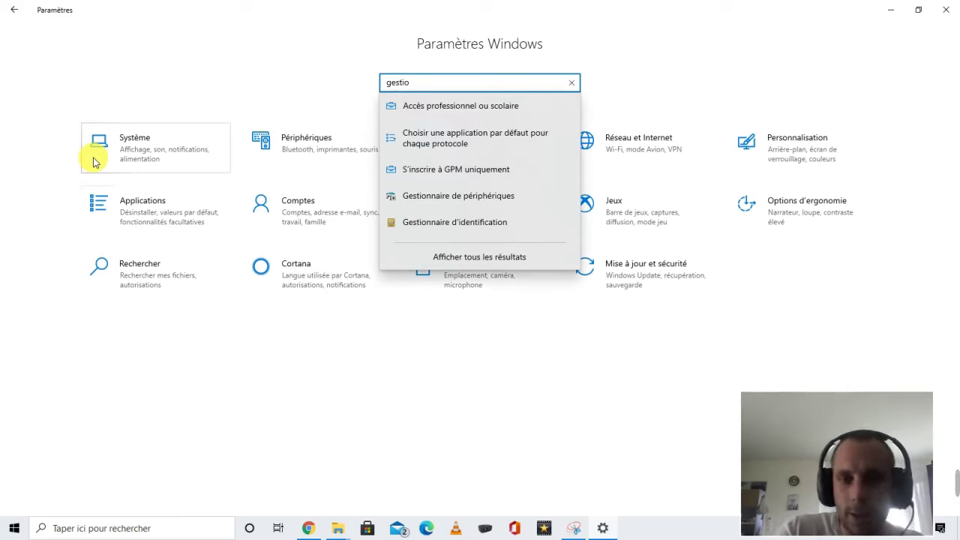
{"action": "key", "text": "Down"}
{"action": "key", "text": "Down"}
{"action": "key", "text": "Down"}
{"action": "key", "text": "Down"}
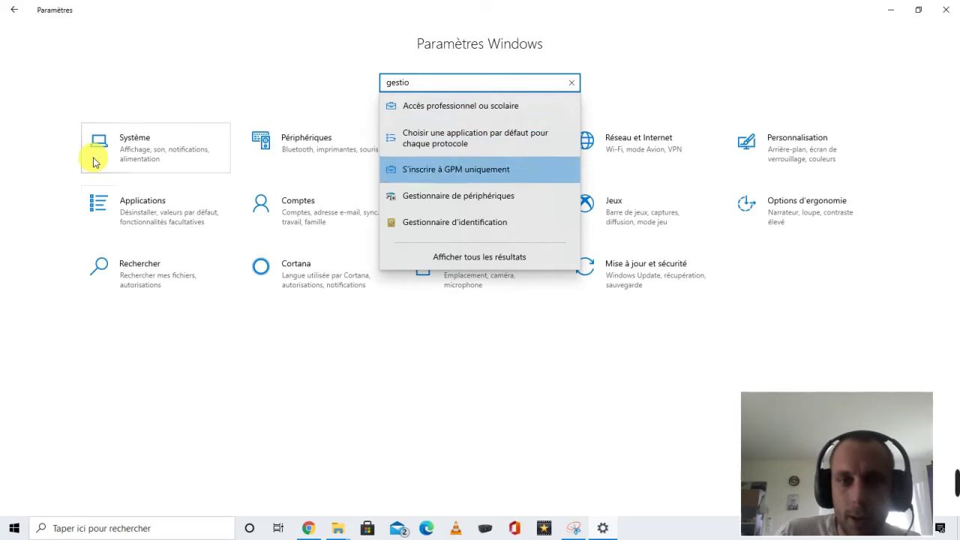
{"action": "key", "text": "Escape"}
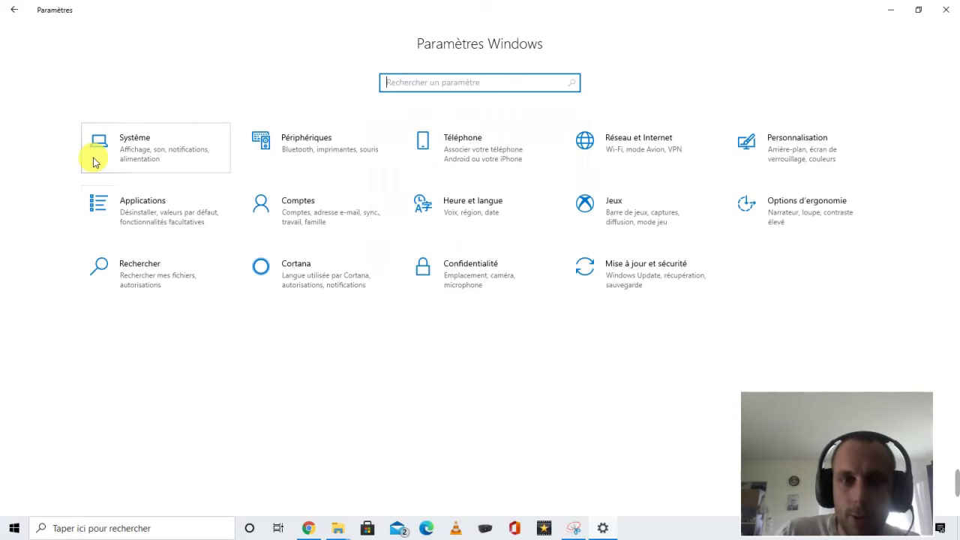
{"action": "left_click", "coordinate": [94, 163]}
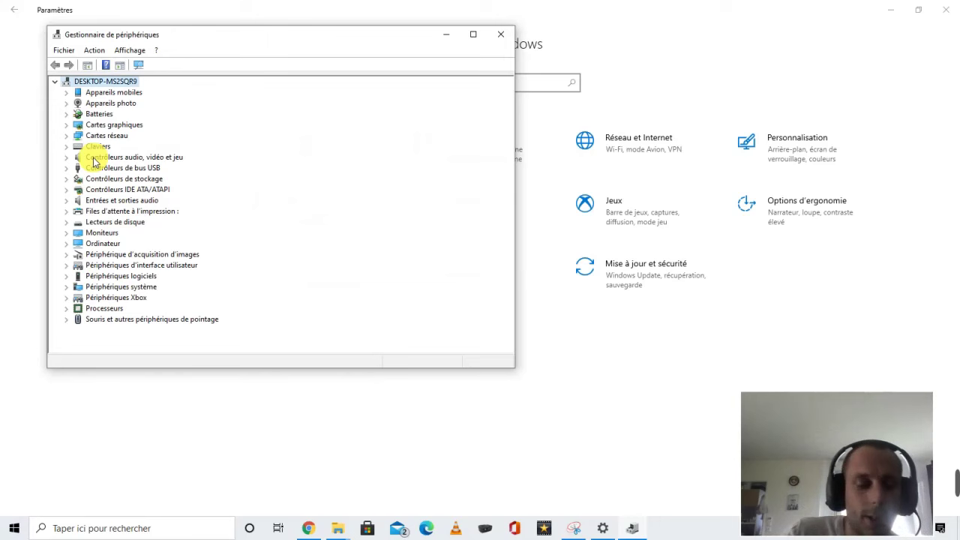
Step: Select the category "Souris et autres périphériques de pointage" in the device list
{"action": "key", "text": "Down"}
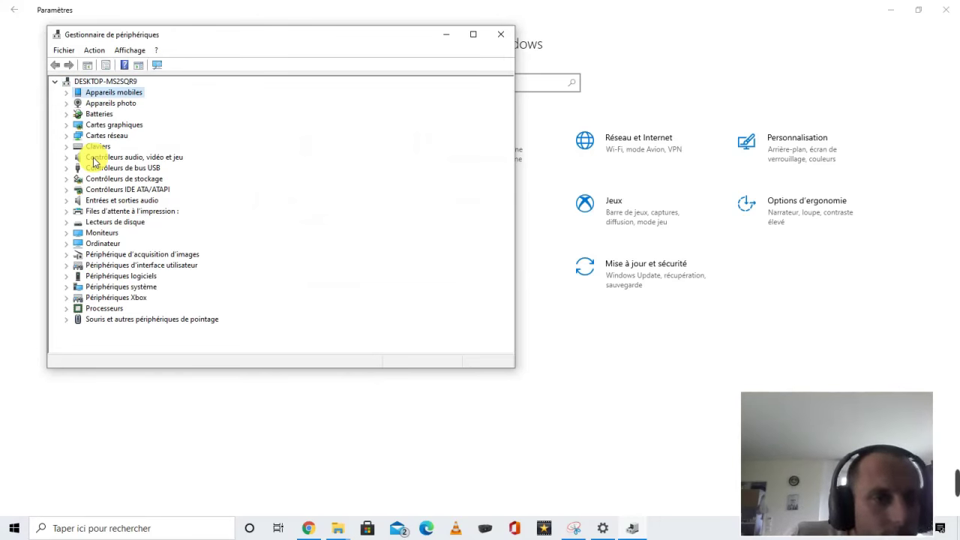
{"action": "key", "text": "Down"}
{"action": "key", "text": "Down"}
{"action": "key", "text": "m"}
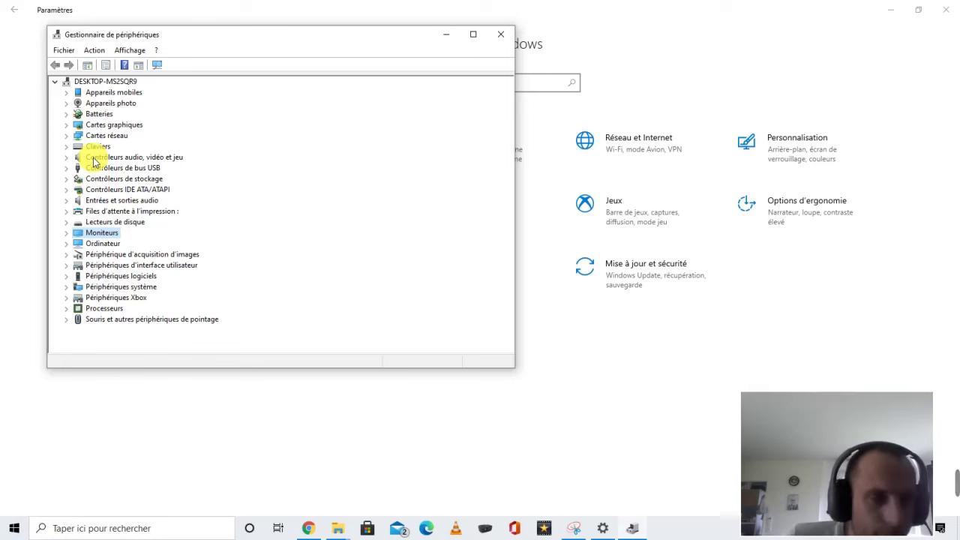
{"action": "key", "text": "Down"}
{"action": "key", "text": "Down"}
{"action": "key", "text": "Down"}
{"action": "key", "text": "Down"}
{"action": "key", "text": "Down"}
{"action": "key", "text": "Down"}
{"action": "key", "text": "Down"}
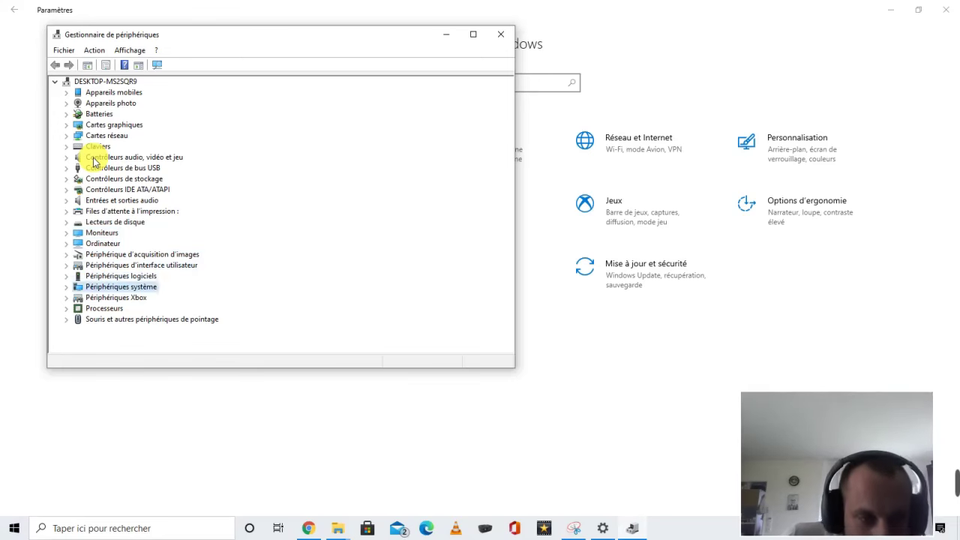
{"action": "key", "text": "Down"}
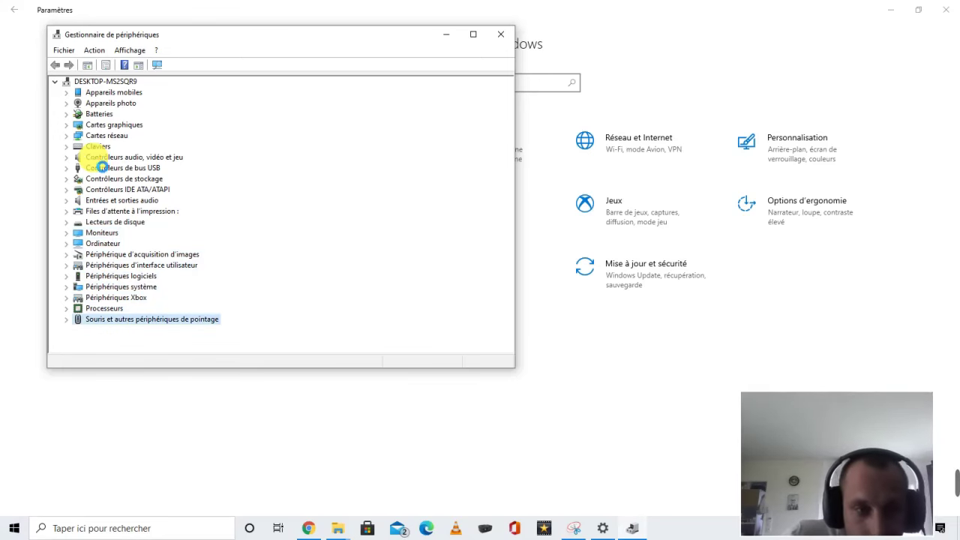
Step: View the properties of the "Souris et autres périphériques de pointage" category, close them and keep the category selected
{"action": "key", "text": "Return"}
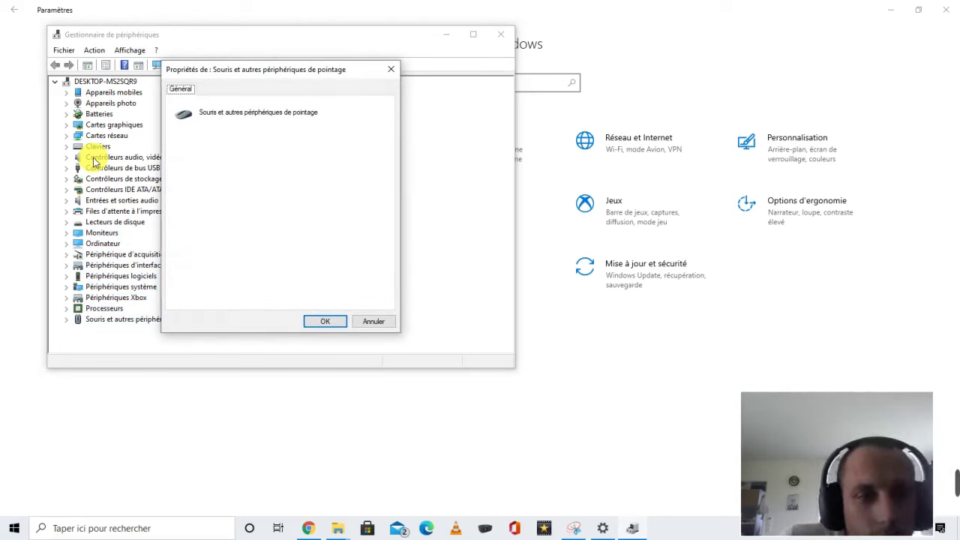
{"action": "key", "text": "Escape"}
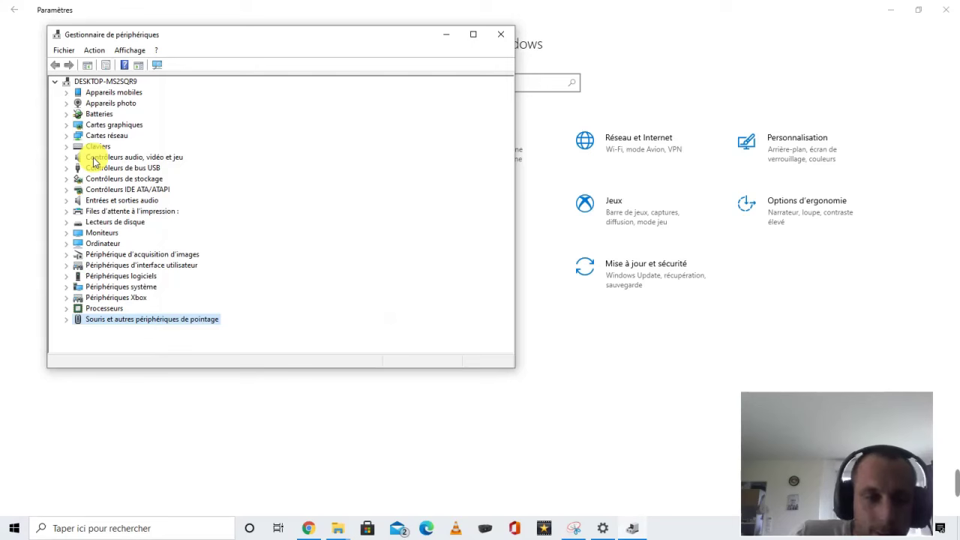
{"action": "key", "text": "Up"}
{"action": "key", "text": "Down"}
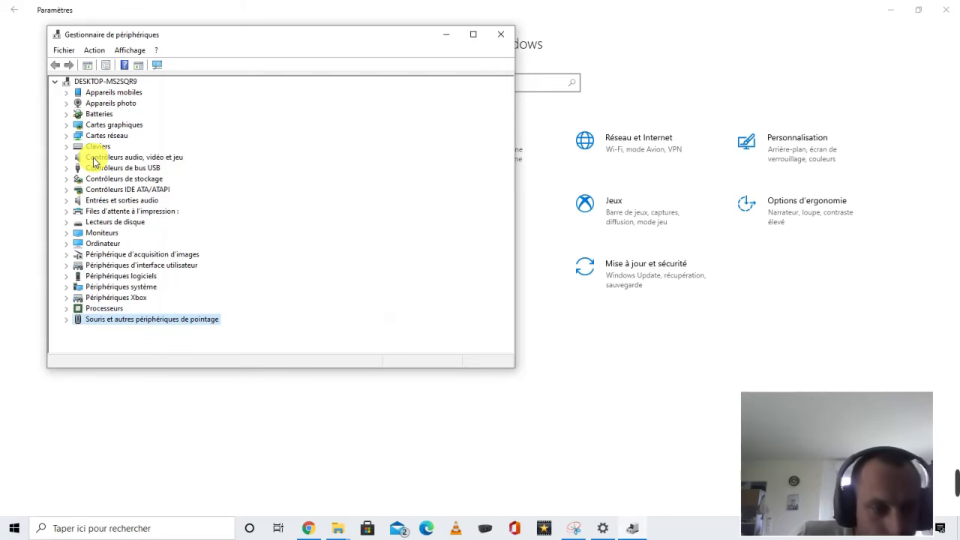
Step: Expand "Souris et autres périphériques de pointage" and open the properties of the Synaptics PS/2 Port TouchPad
{"action": "key", "text": "Right"}
{"action": "key", "text": "Down"}
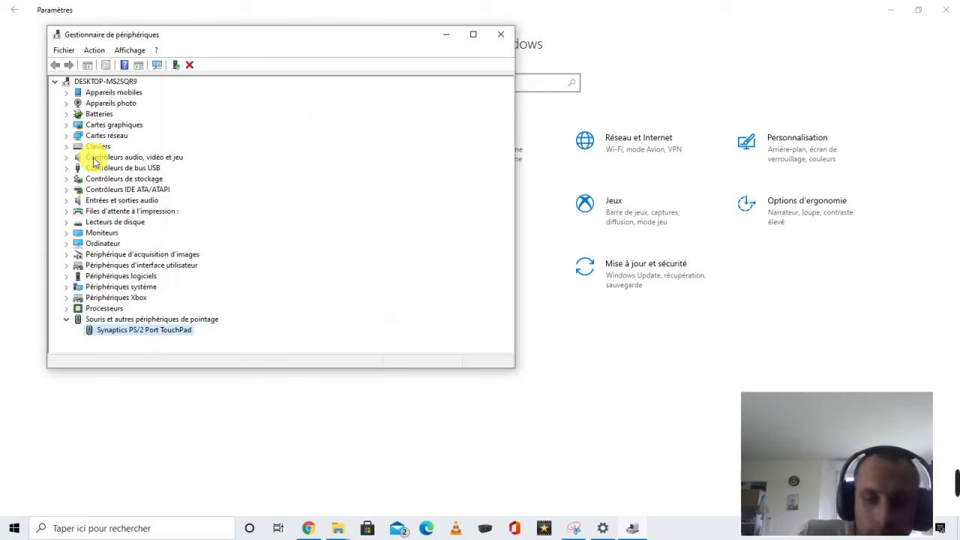
{"action": "key", "text": "Return"}
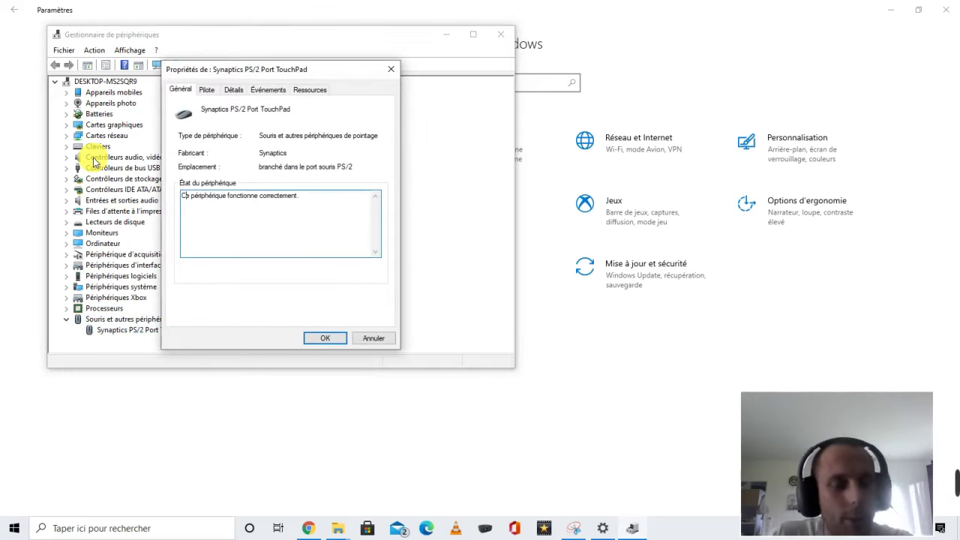
Step: Show the touchpad's Pilote properties and start updating its driver with "Mettre à jour le pilote"
{"action": "key", "text": "Tab"}
{"action": "key", "text": "Tab"}
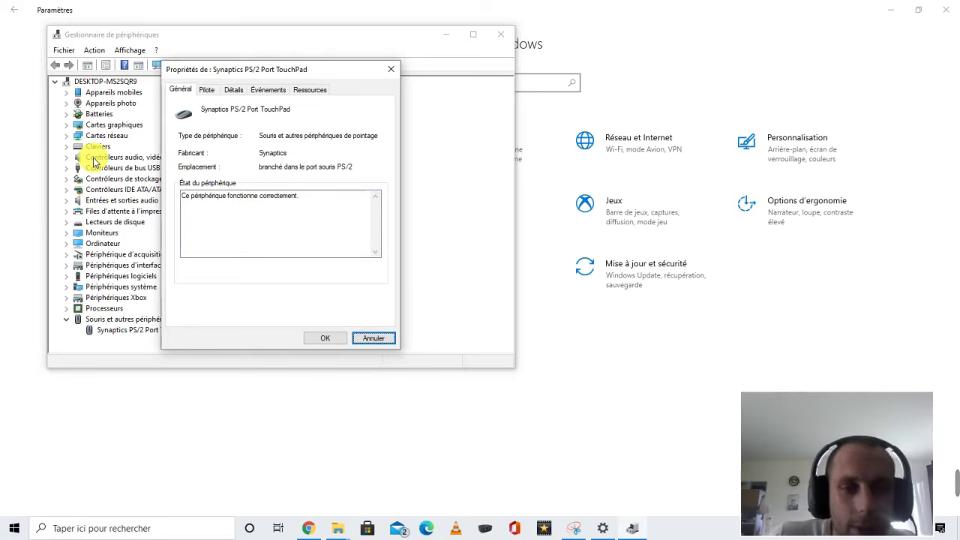
{"action": "key", "text": "Tab"}
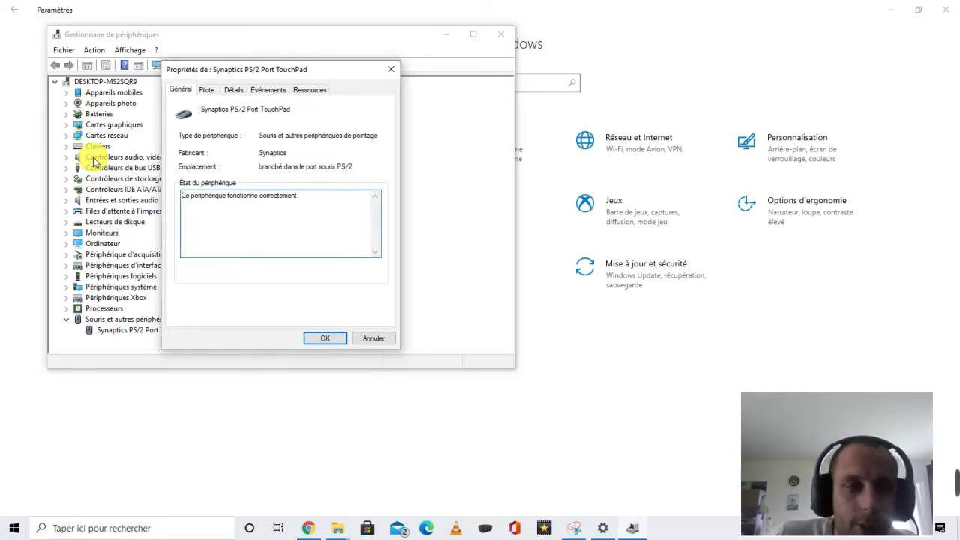
{"action": "key", "text": "Right"}
{"action": "key", "text": "Tab"}
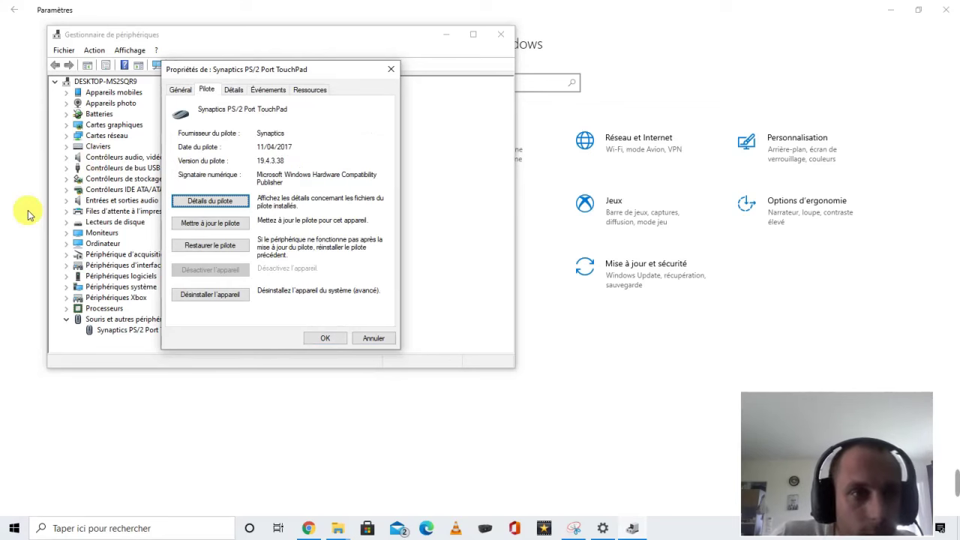
{"action": "key", "text": "Tab"}
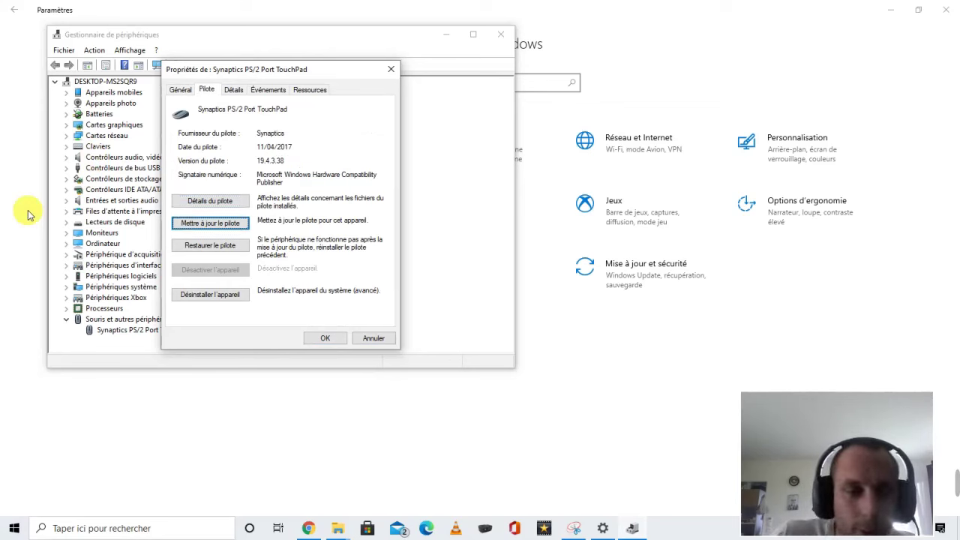
{"action": "key", "text": "Return"}
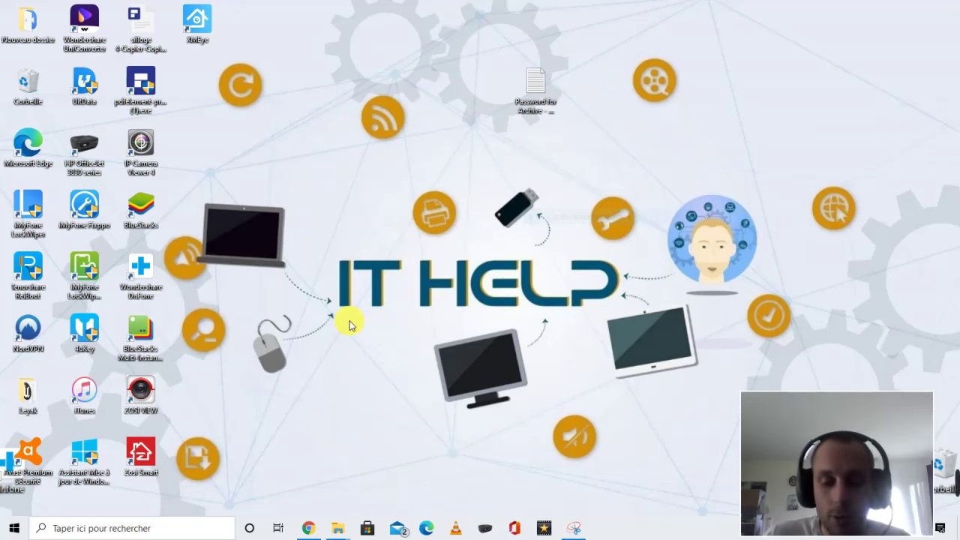
Step: Open the Start menu and look through the alphabetical list of installed applications
{"action": "key", "text": "super"}
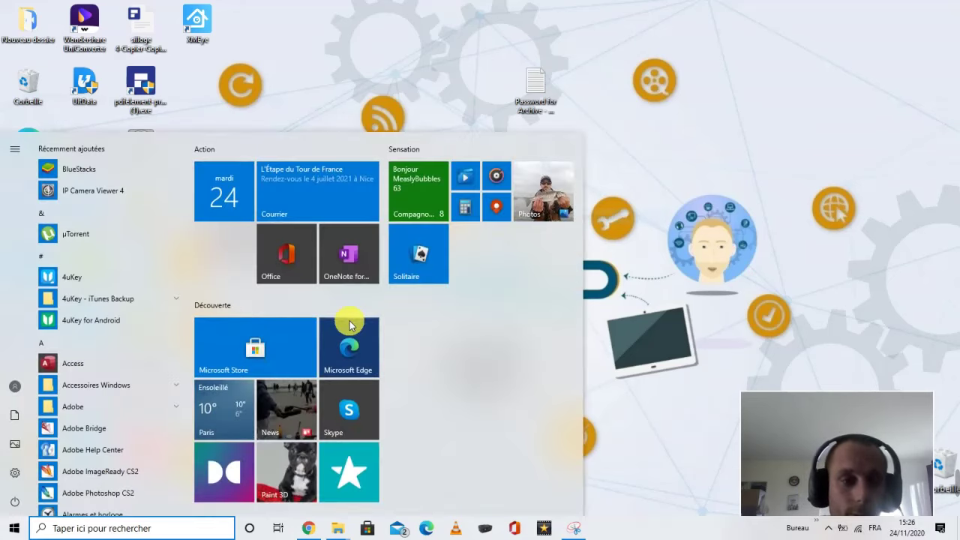
{"action": "key", "text": "Down"}
{"action": "key", "text": "Down"}
{"action": "key", "text": "Down"}
{"action": "key", "text": "Down"}
{"action": "key", "text": "Down"}
{"action": "key", "text": "Down"}
{"action": "key", "text": "Down"}
{"action": "key", "text": "Down"}
{"action": "key", "text": "Down"}
{"action": "key", "text": "Down"}
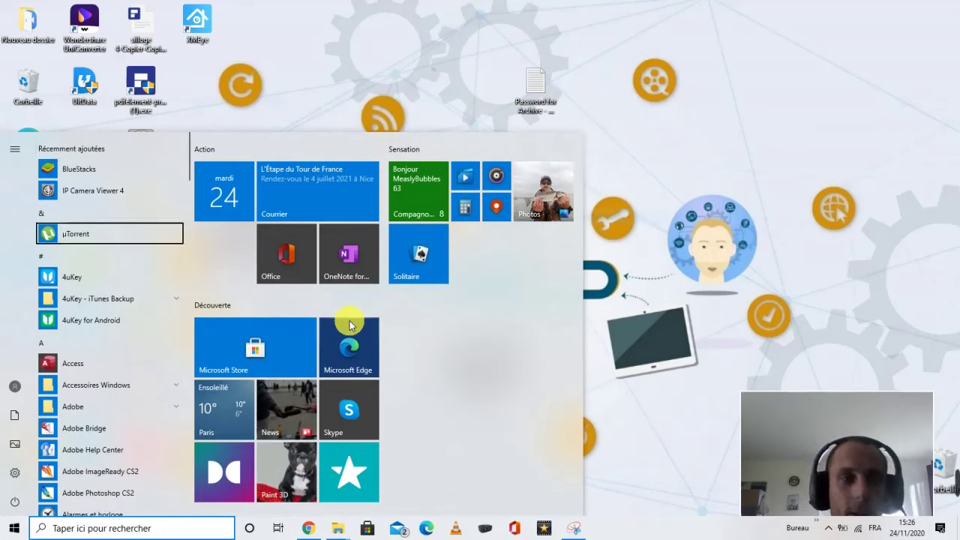
{"action": "key", "text": "Down"}
{"action": "key", "text": "Down"}
{"action": "key", "text": "Down"}
{"action": "key", "text": "Down"}
{"action": "key", "text": "Down"}
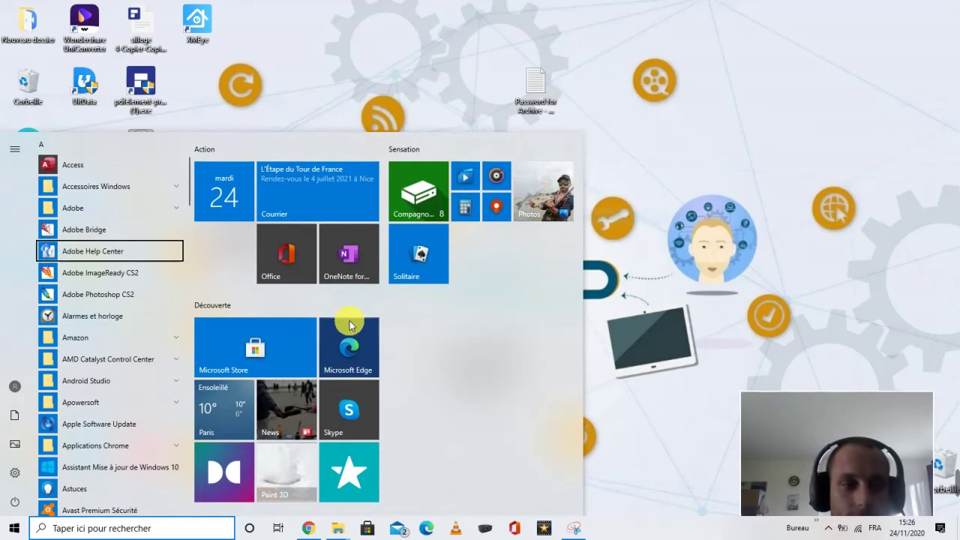
{"action": "key", "text": "Down"}
{"action": "key", "text": "Down"}
{"action": "key", "text": "Down"}
{"action": "key", "text": "Down"}
Step: Move from the application list to the Start menu tiles and launch Microsoft Edge from the Découverte group
{"action": "key", "text": "Tab"}
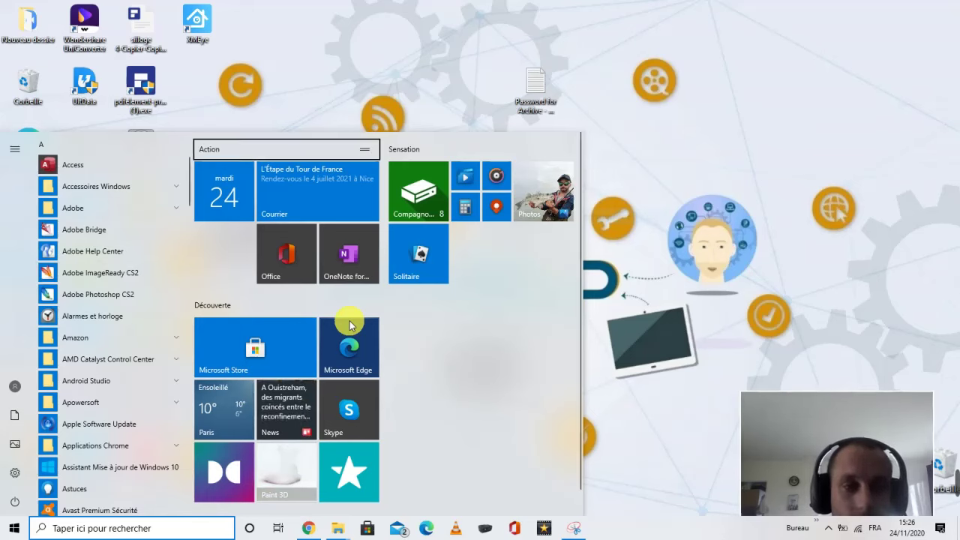
{"action": "key", "text": "Down"}
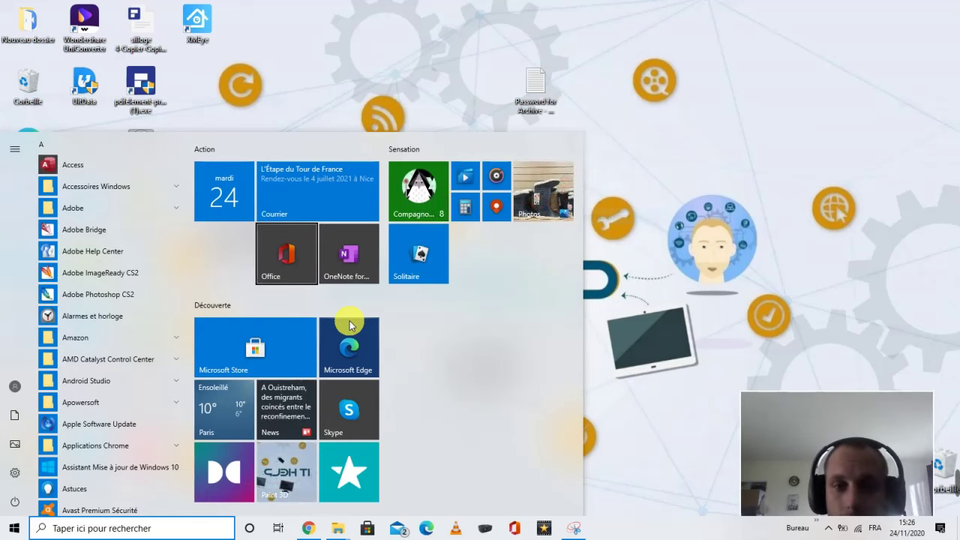
{"action": "key", "text": "Down"}
{"action": "key", "text": "Down"}
{"action": "key", "text": "Down"}
{"action": "key", "text": "Right"}
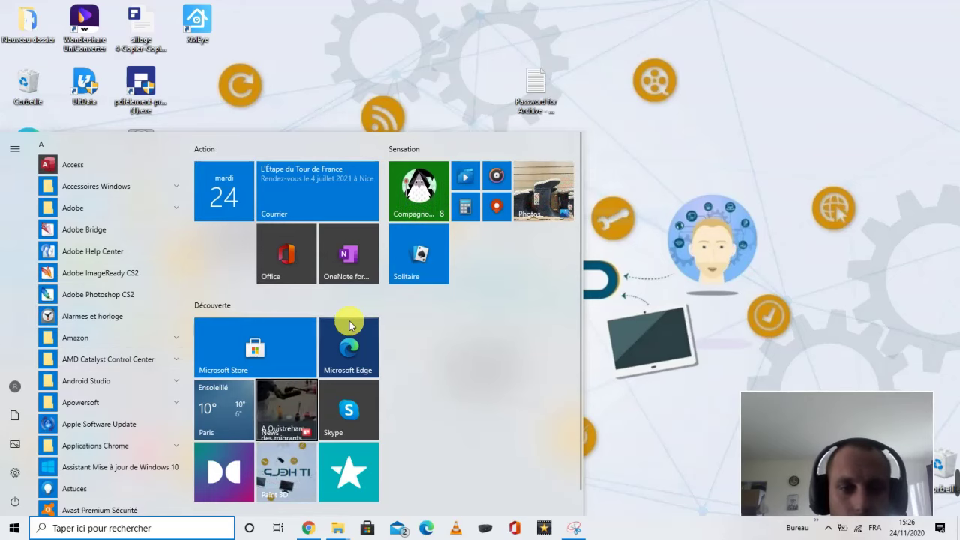
{"action": "key", "text": "Up"}
{"action": "key", "text": "Right"}
{"action": "key", "text": "Escape"}
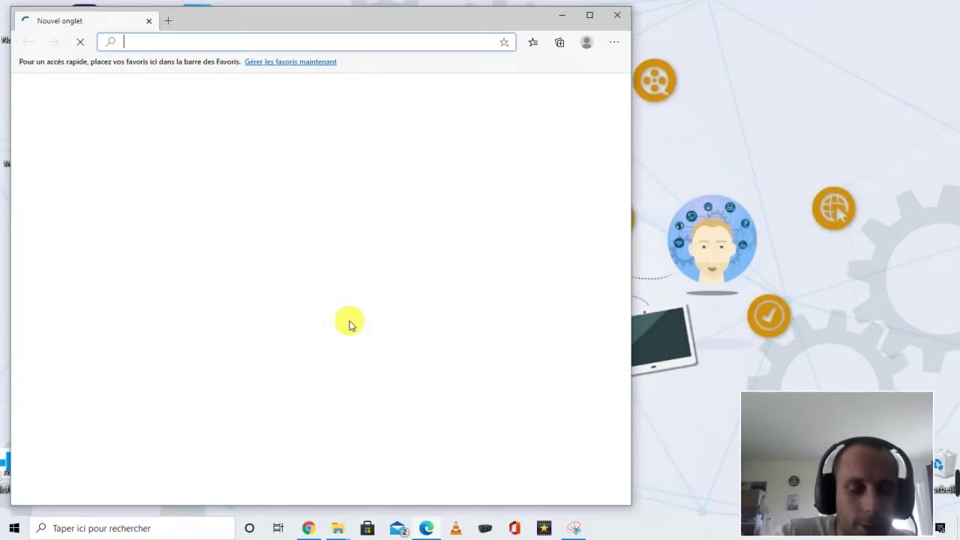
Step: Enter "y" in the address bar and run the suggested Bing search for "youtube"
{"action": "type", "text": "y"}
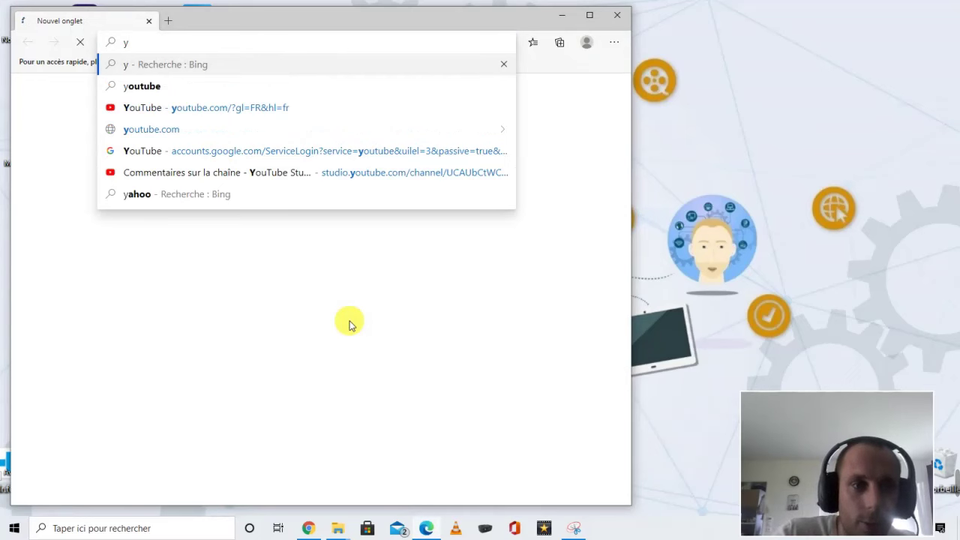
{"action": "key", "text": "Down"}
{"action": "key", "text": "Down"}
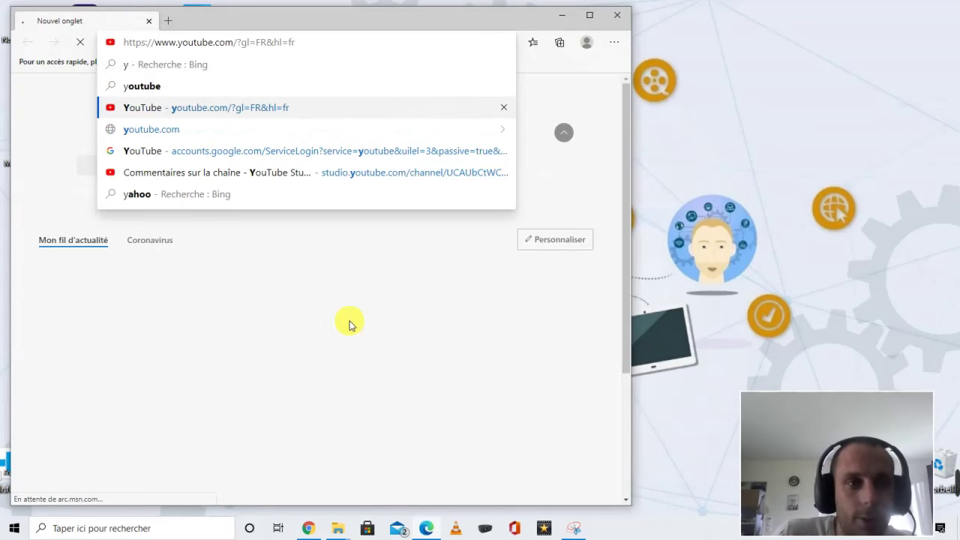
{"action": "key", "text": "Up"}
{"action": "key", "text": "Return"}
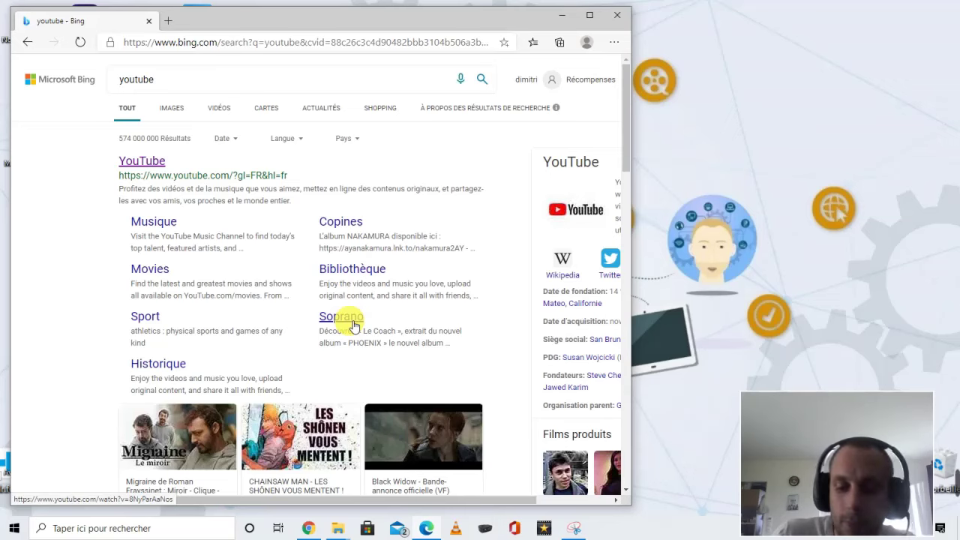
Step: Open the main YouTube result from the Bing search results
{"action": "scroll", "coordinate": [353, 325], "scroll_direction": "down", "scroll_amount": 1}
{"action": "left_click", "coordinate": [355, 325]}
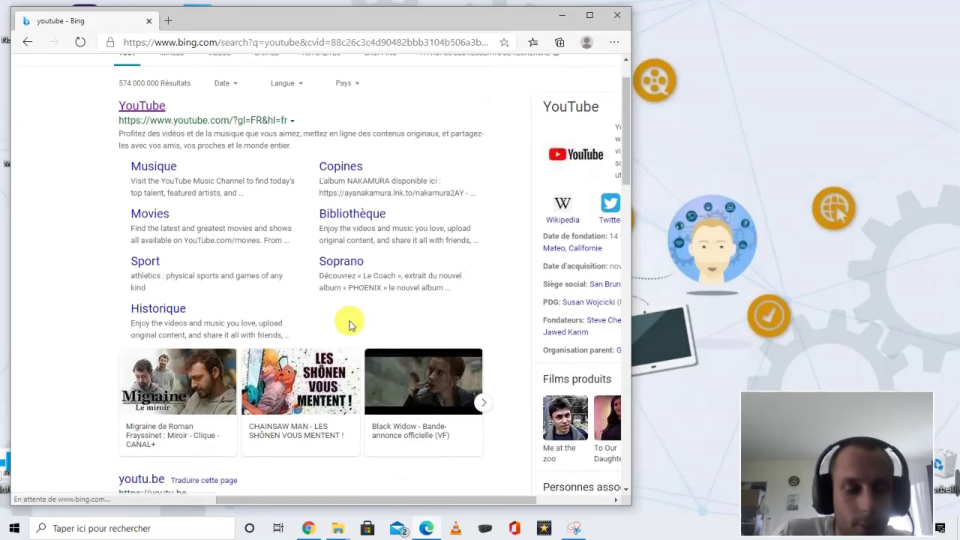
{"action": "key", "text": "Tab"}
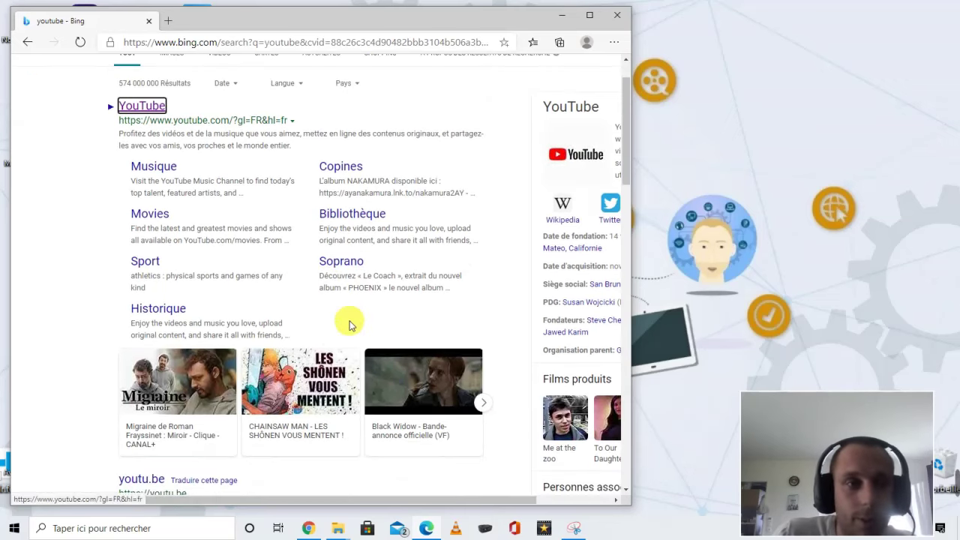
{"action": "key", "text": "Return"}
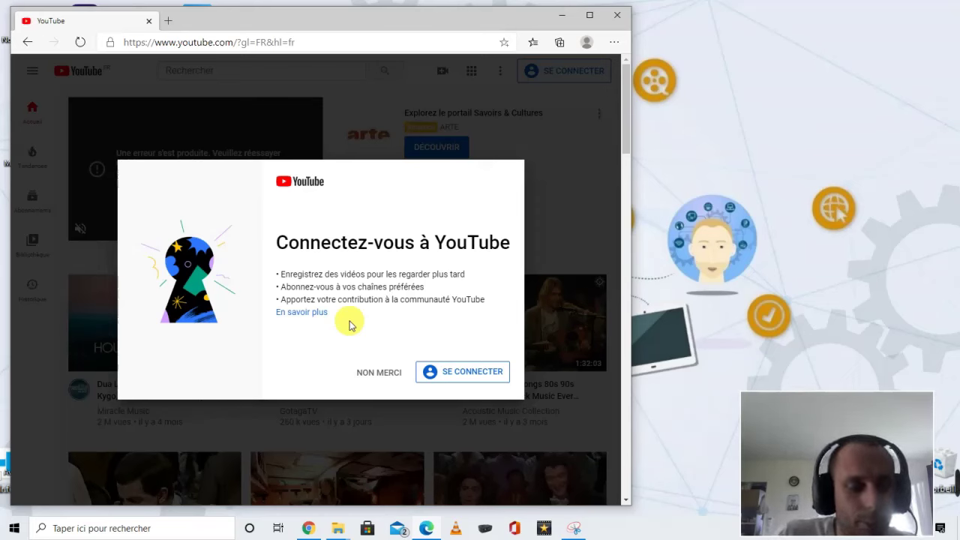
Step: Decline the "Connectez-vous à YouTube" sign-in invitation with NON MERCI
{"action": "key", "text": "Tab"}
{"action": "key", "text": "Tab"}
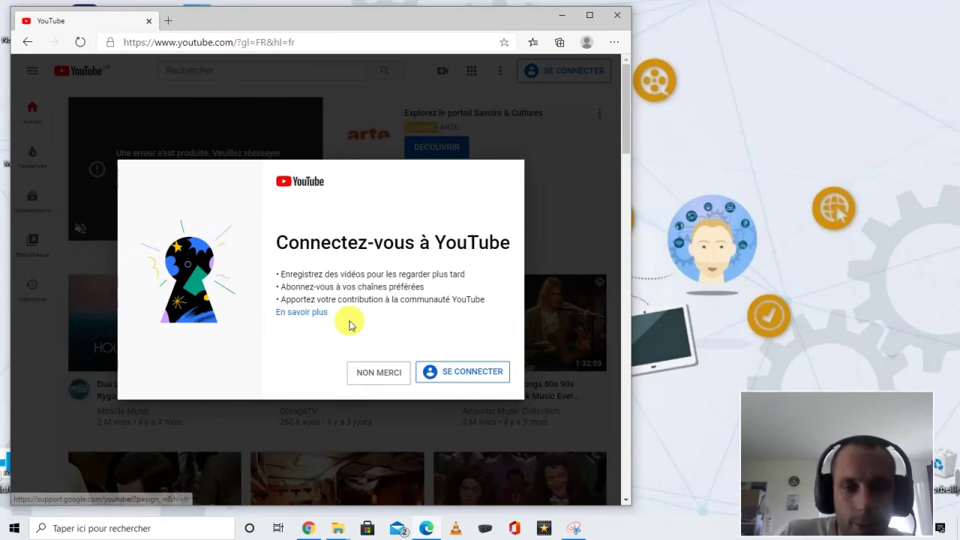
{"action": "key", "text": "Return"}
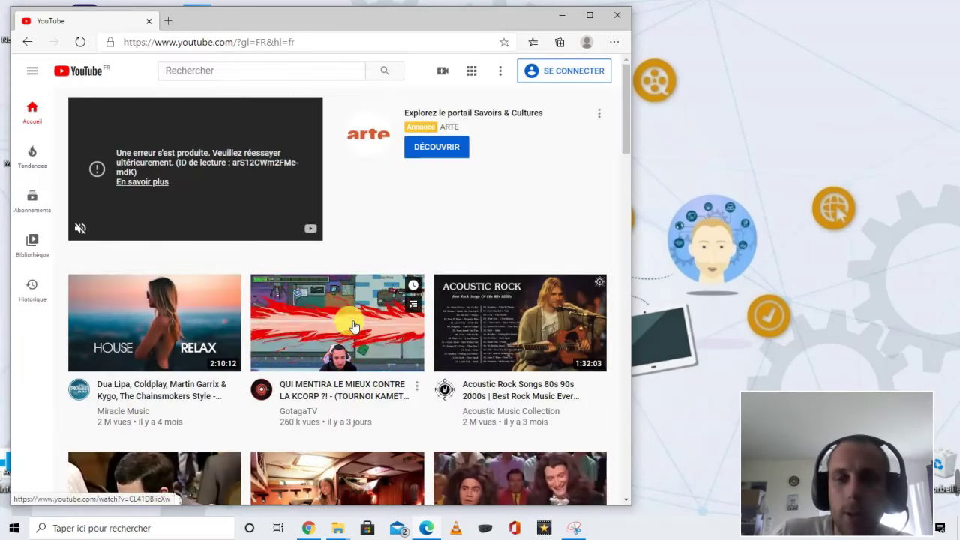
Step: Examine the YouTube home page, including its header controls, featured ad, recommended videos and Tendances section
{"action": "scroll", "coordinate": [354, 326], "scroll_direction": "down", "scroll_amount": 2}
{"action": "key", "text": "Tab"}
{"action": "key", "text": "Tab"}
{"action": "key", "text": "Tab"}
{"action": "key", "text": "Tab"}
{"action": "key", "text": "Tab"}
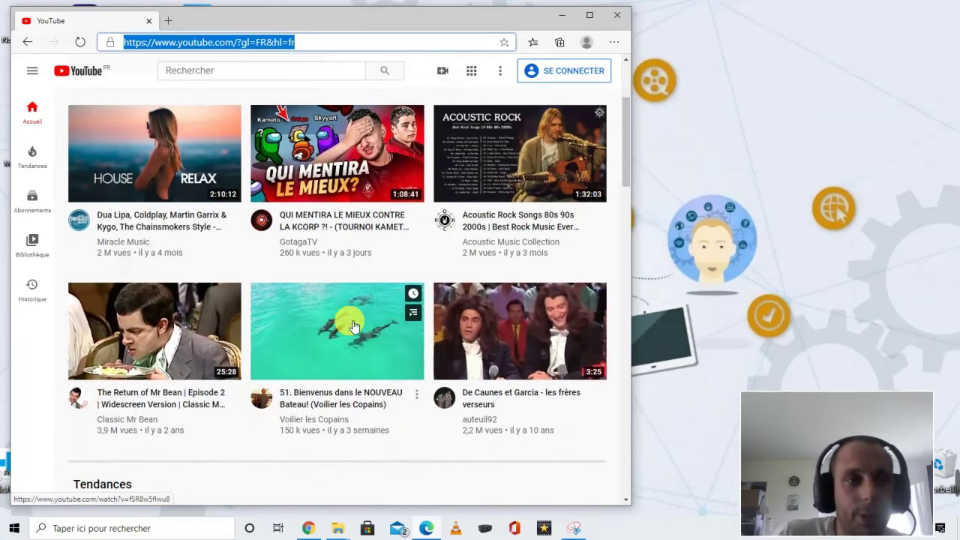
{"action": "key", "text": "Tab"}
{"action": "key", "text": "Tab"}
{"action": "key", "text": "Tab"}
{"action": "key", "text": "Tab"}
{"action": "key", "text": "Tab"}
{"action": "key", "text": "Tab"}
{"action": "key", "text": "Tab"}
{"action": "key", "text": "Tab"}
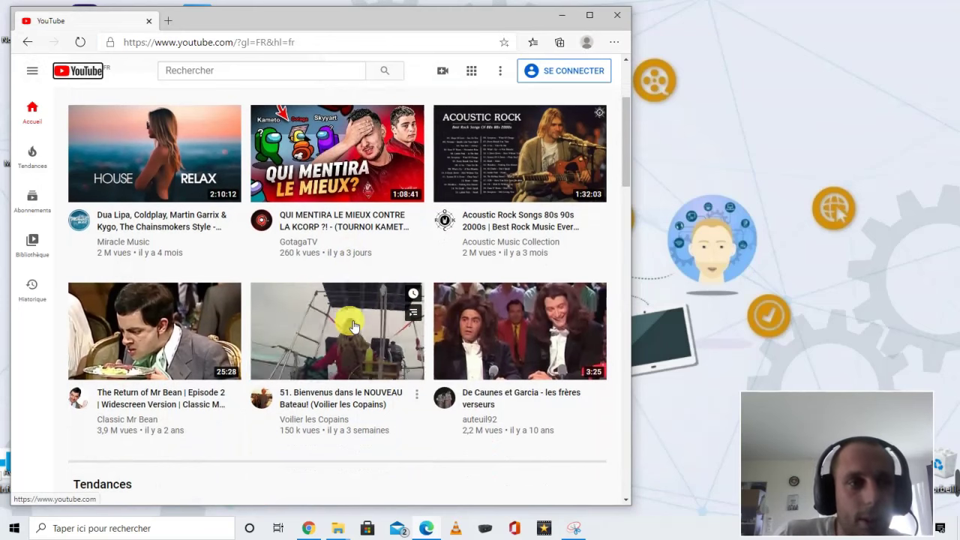
{"action": "scroll", "coordinate": [352, 326], "scroll_direction": "down", "scroll_amount": 1}
{"action": "key", "text": "Tab"}
{"action": "key", "text": "Tab"}
{"action": "key", "text": "Tab"}
{"action": "key", "text": "Tab"}
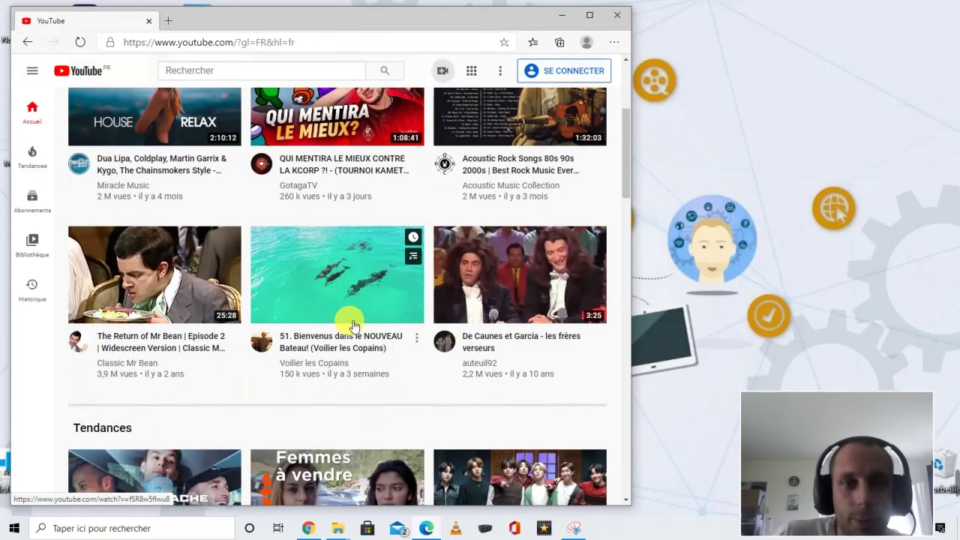
{"action": "key", "text": "Tab"}
{"action": "key", "text": "Tab"}
{"action": "key", "text": "Tab"}
{"action": "key", "text": "Tab"}
{"action": "key", "text": "Tab"}
{"action": "key", "text": "Tab"}
{"action": "key", "text": "Tab"}
{"action": "key", "text": "Tab"}
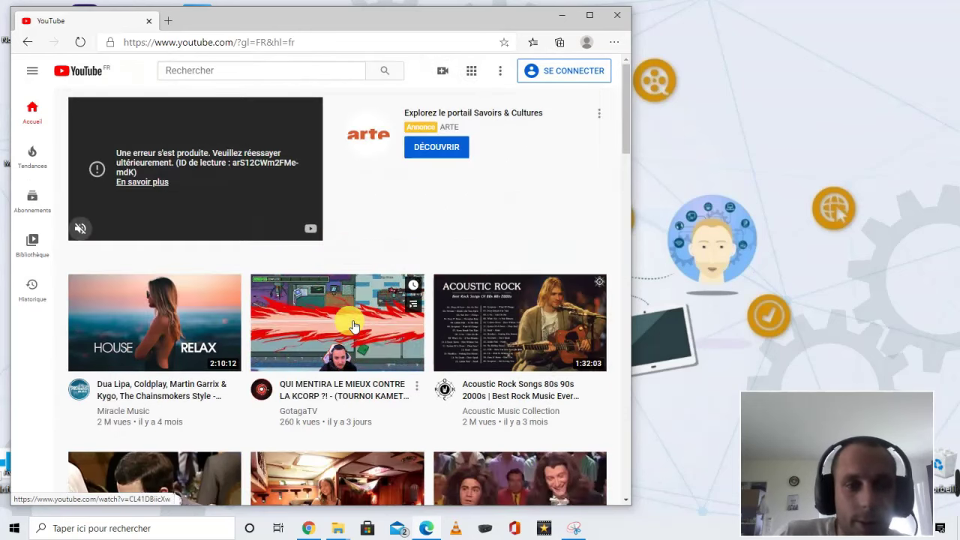
{"action": "scroll", "coordinate": [354, 326], "scroll_direction": "down", "scroll_amount": 4}
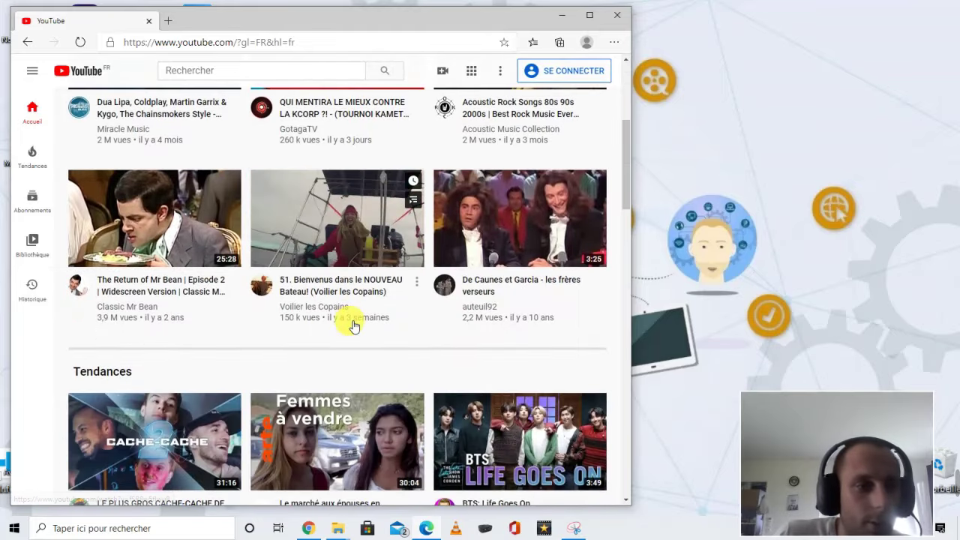
{"action": "scroll", "coordinate": [354, 326], "scroll_direction": "up", "scroll_amount": 4}
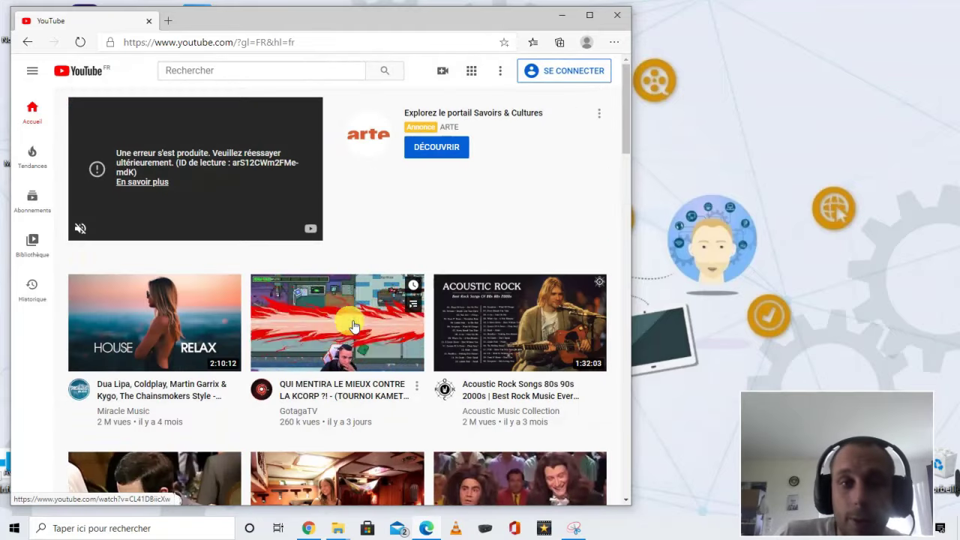